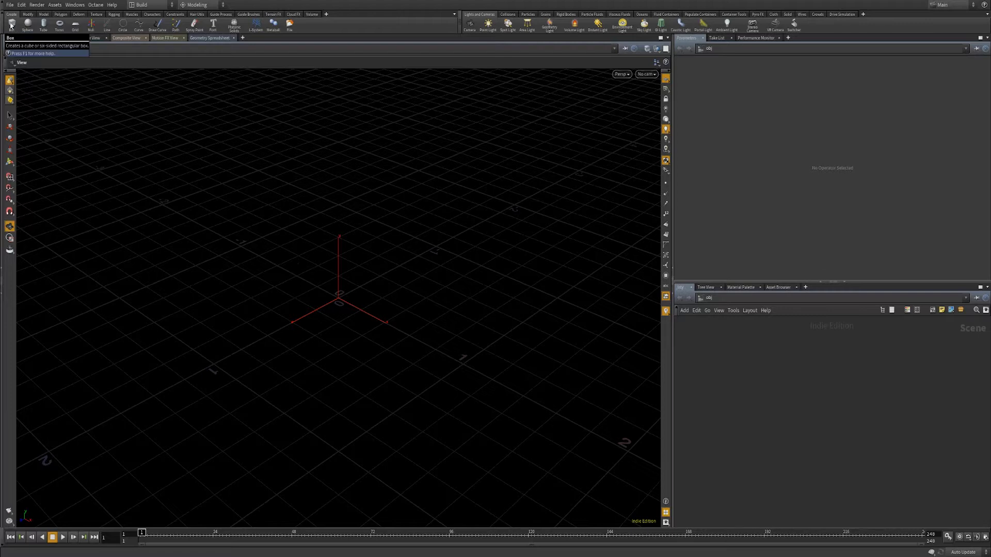
- Create a box at the origin and go inside its geometry network
left_click(10, 24)
key("Return")
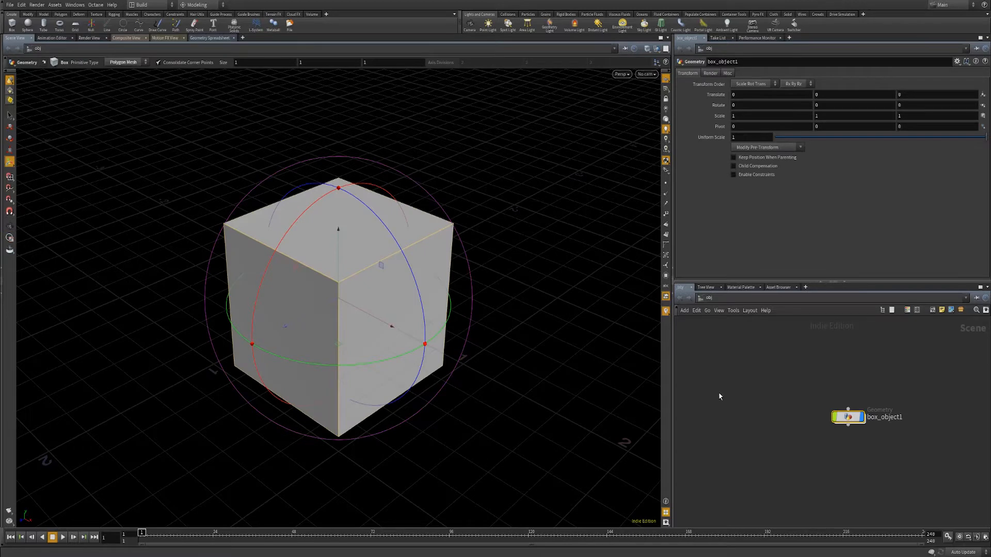
double_click(848, 416)
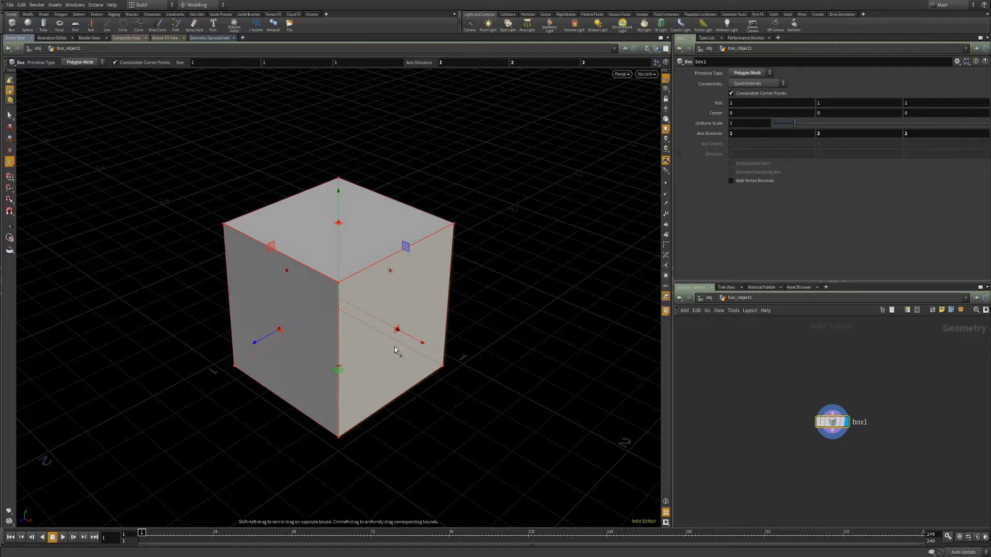
- Compare the box with viewport subdivision on and off, leaving subdivision turned on
key("shift+c")
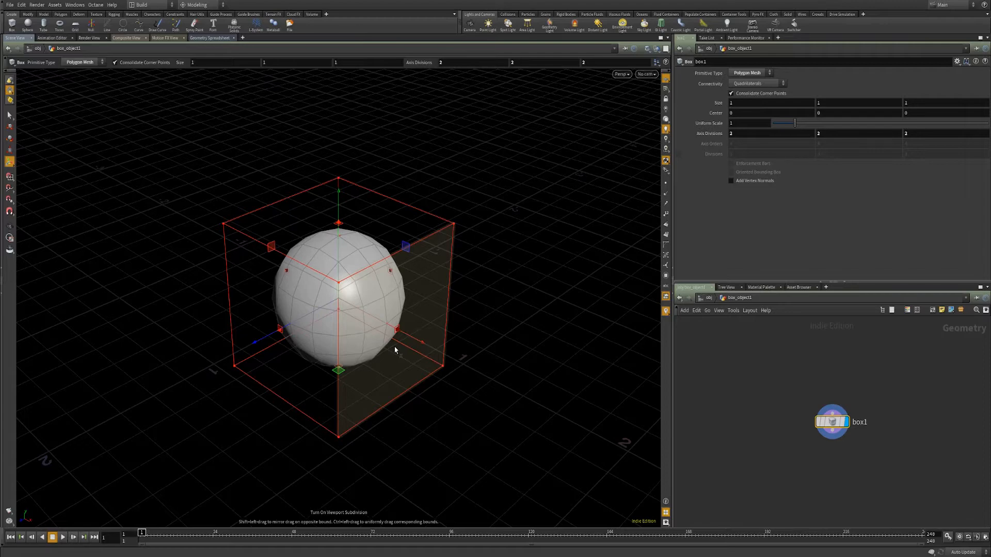
key("shift+c")
key("shift+c")
key("shift+c")
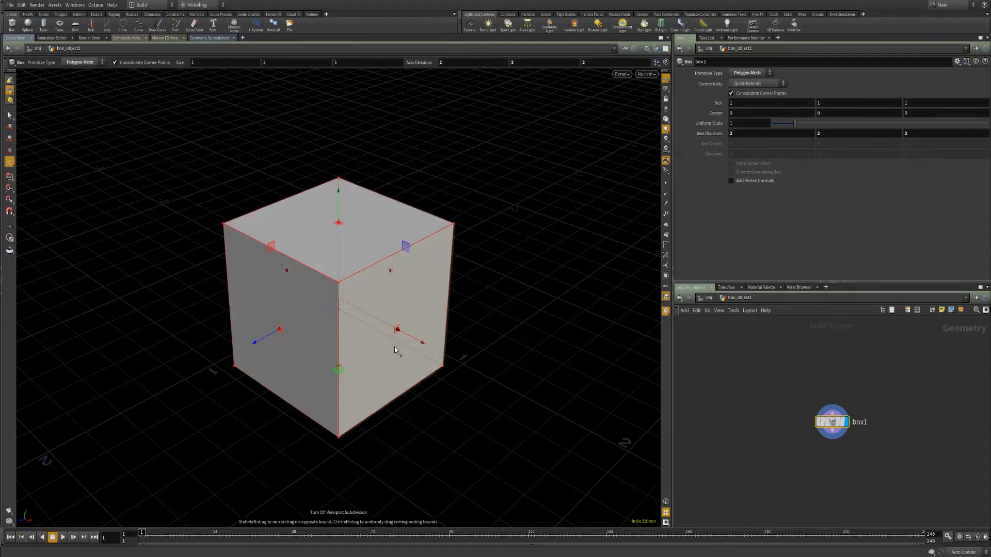
key("shift+c")
key("shift+c")
key("shift+c")
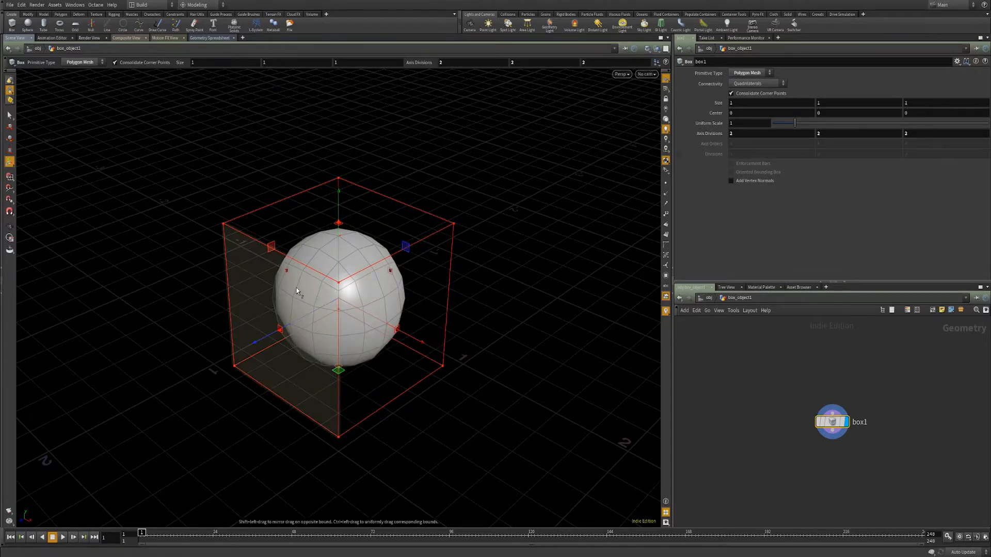
- Insert four edge loops close to the box's edges with the Edge Loop tool to tighten the subdivided corners
key("c")
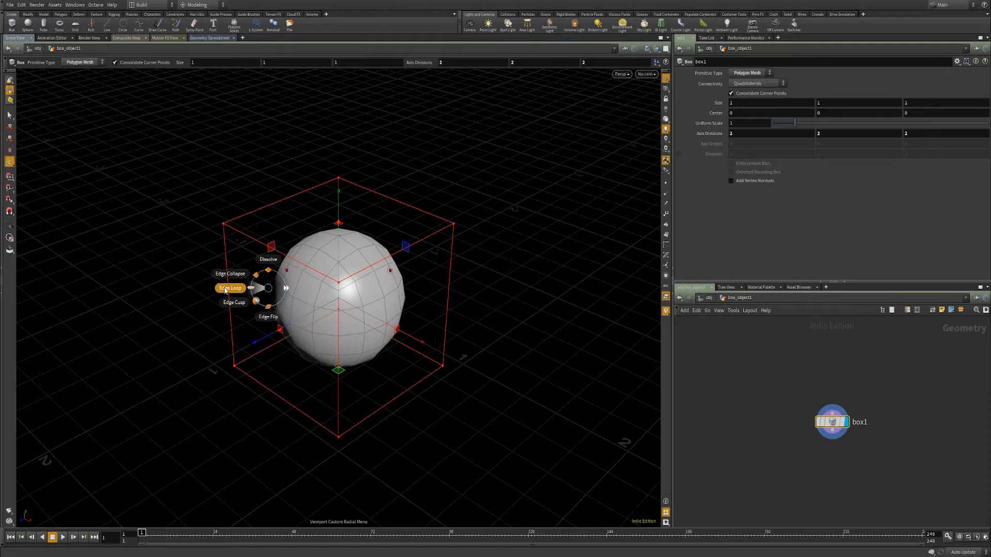
left_click(227, 289)
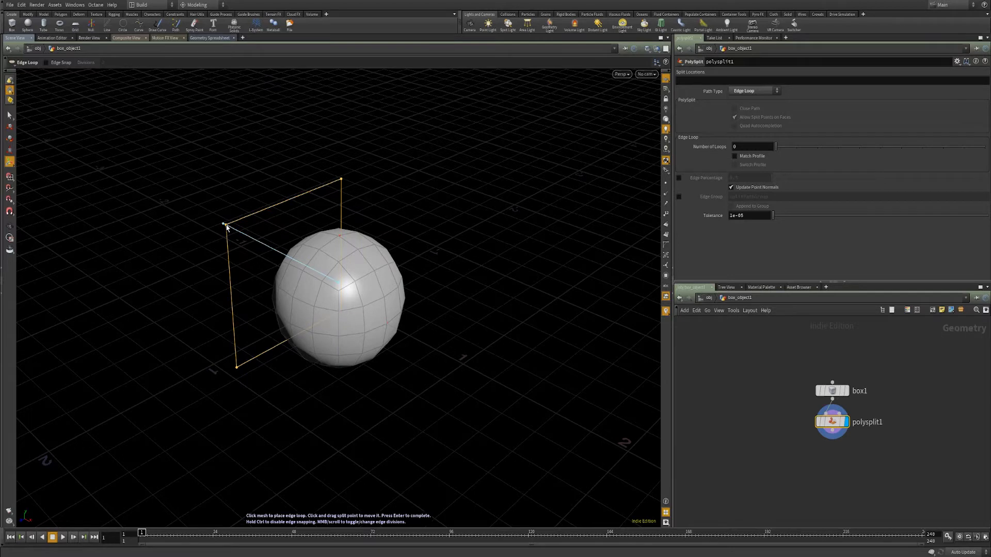
left_click(226, 228)
key("q")
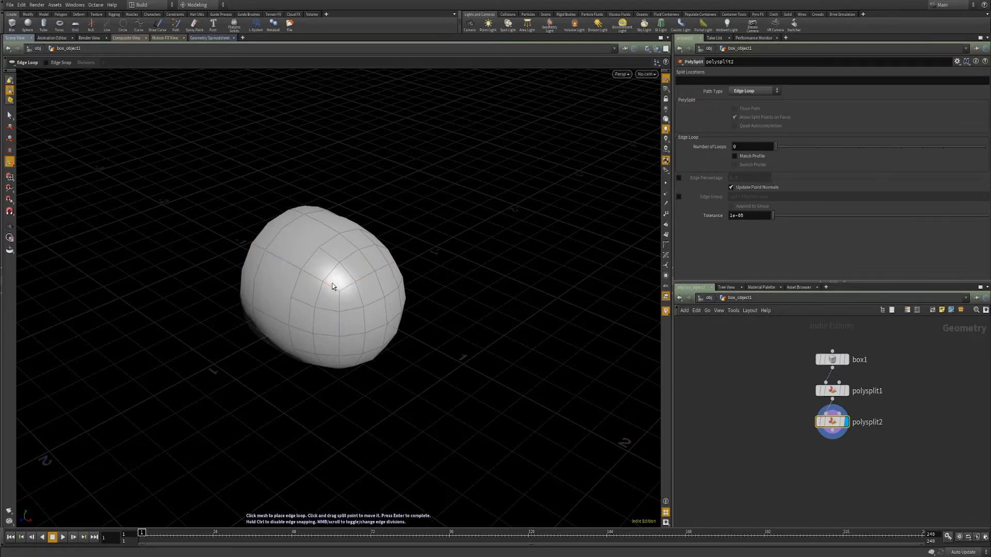
left_click(333, 283)
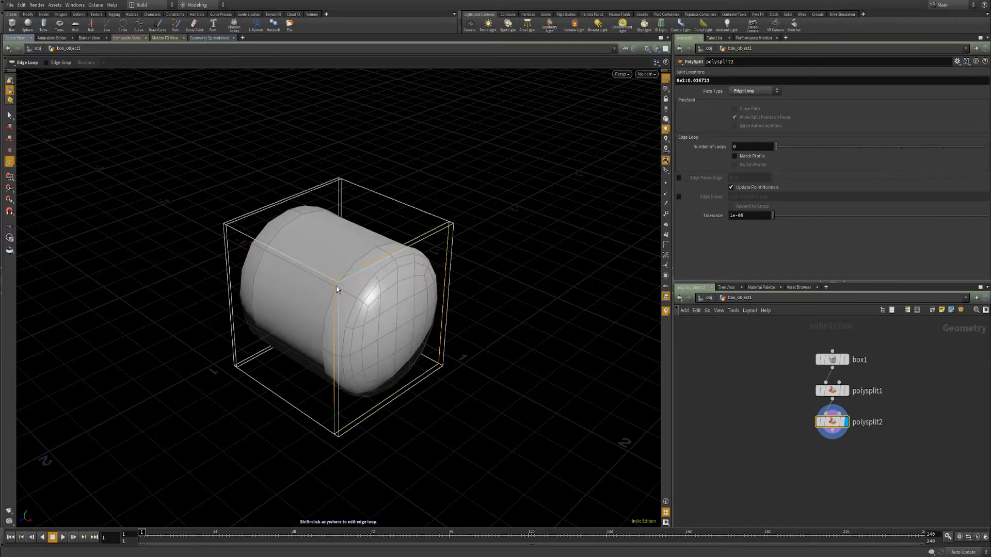
left_click(339, 292)
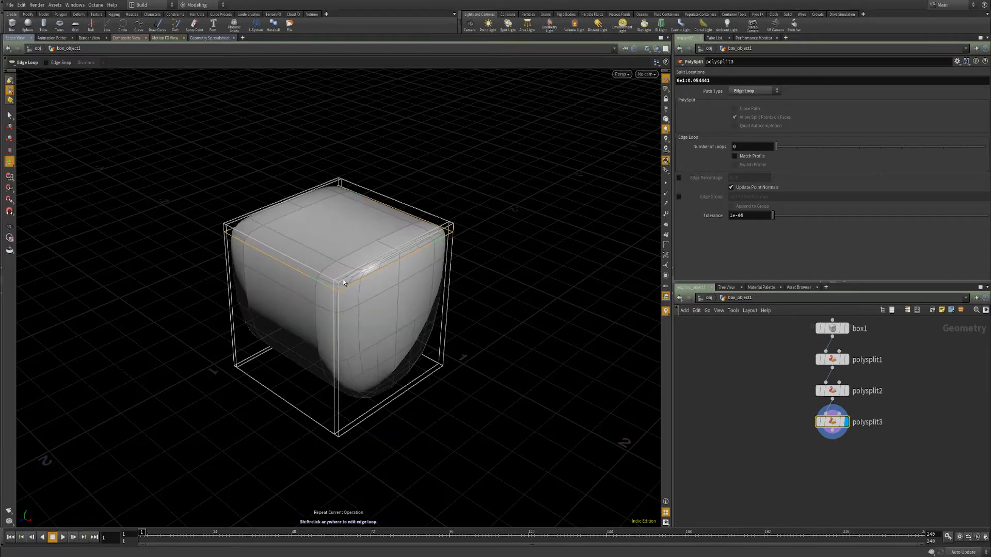
left_click(342, 280)
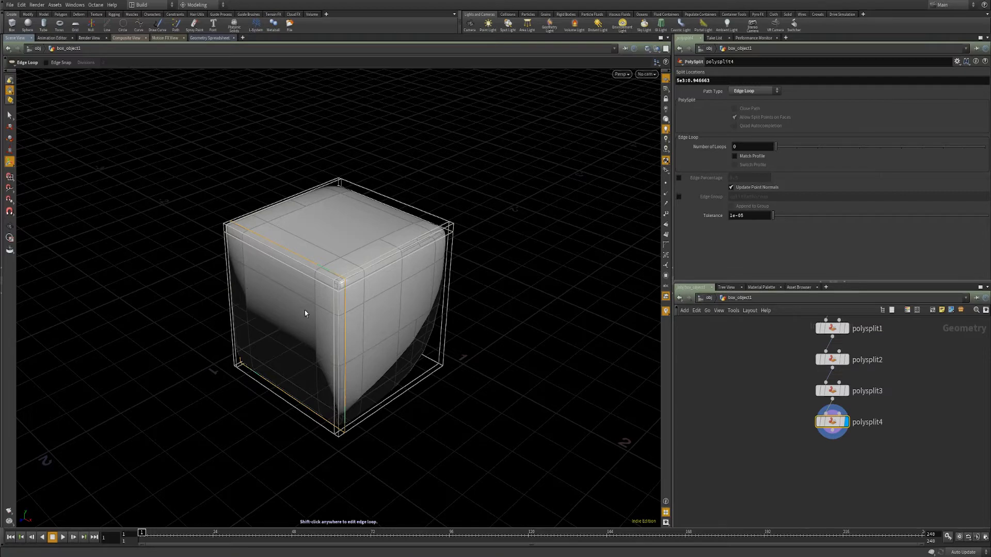
- Inspect the tightened front corner up close and turn off viewport subdivision
key("space")
scroll(322, 287, "up", 10)
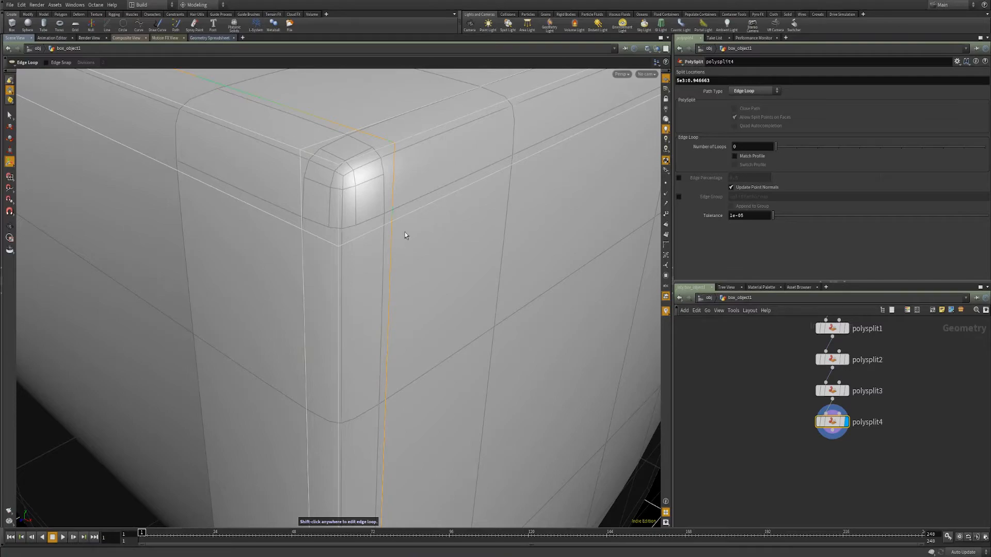
scroll(453, 238, "down", 5)
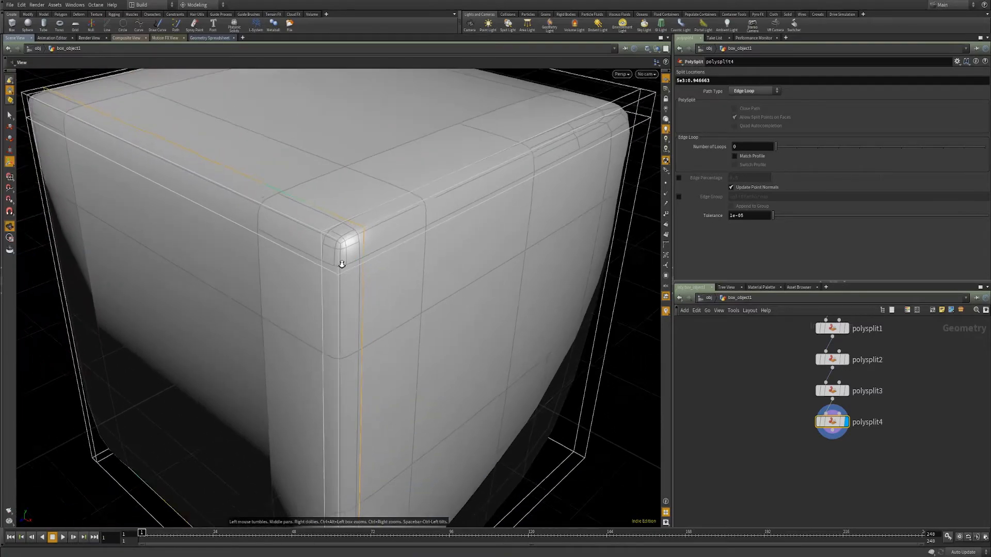
left_click_drag(453, 238, 289, 289)
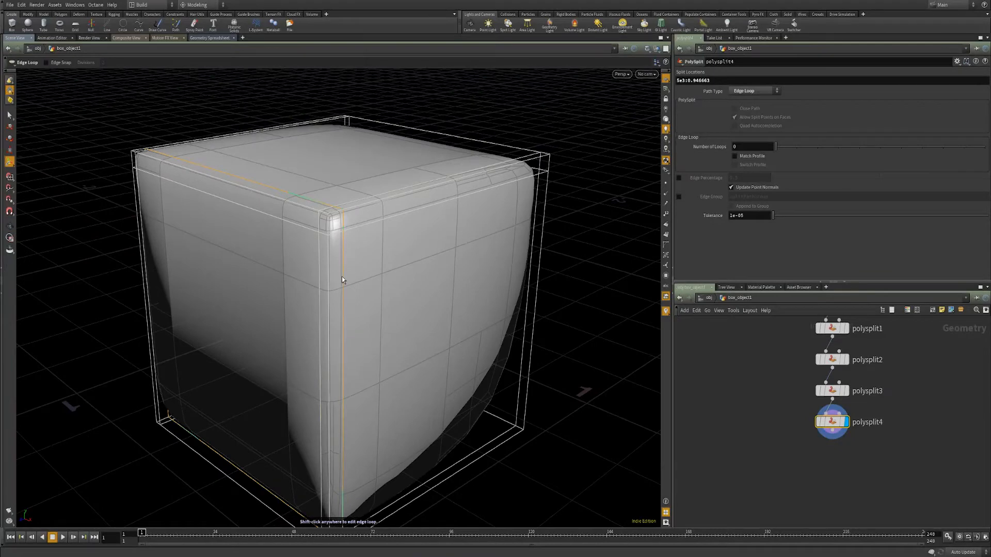
key("shift+c")
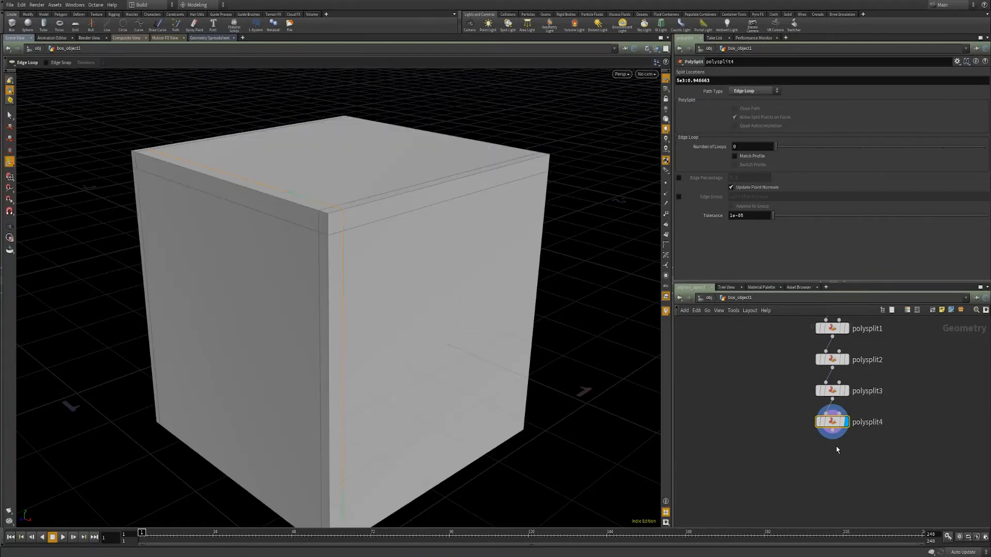
- Add a Subdivide node after polysplit4 with a depth of 3 and display its result
left_click(832, 431)
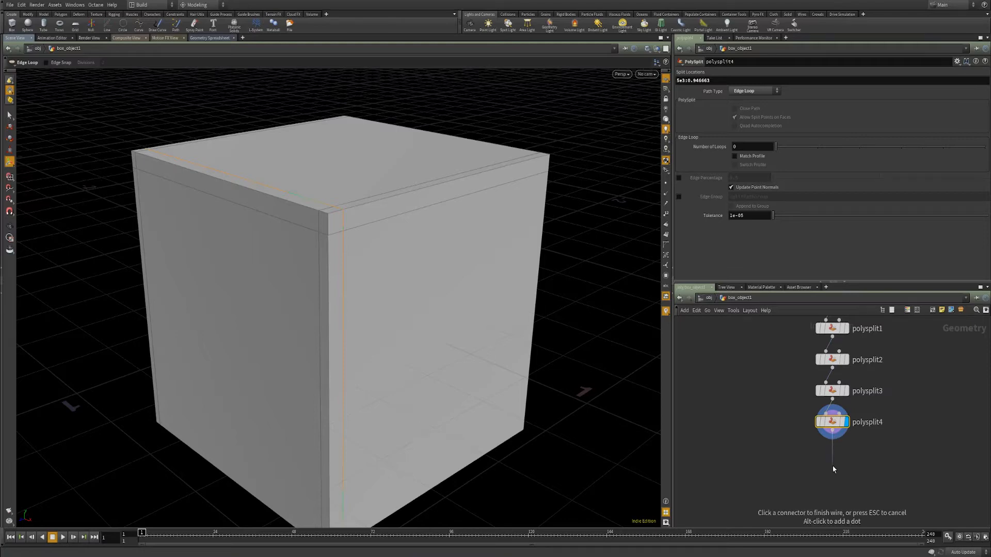
key("Tab")
type("su")
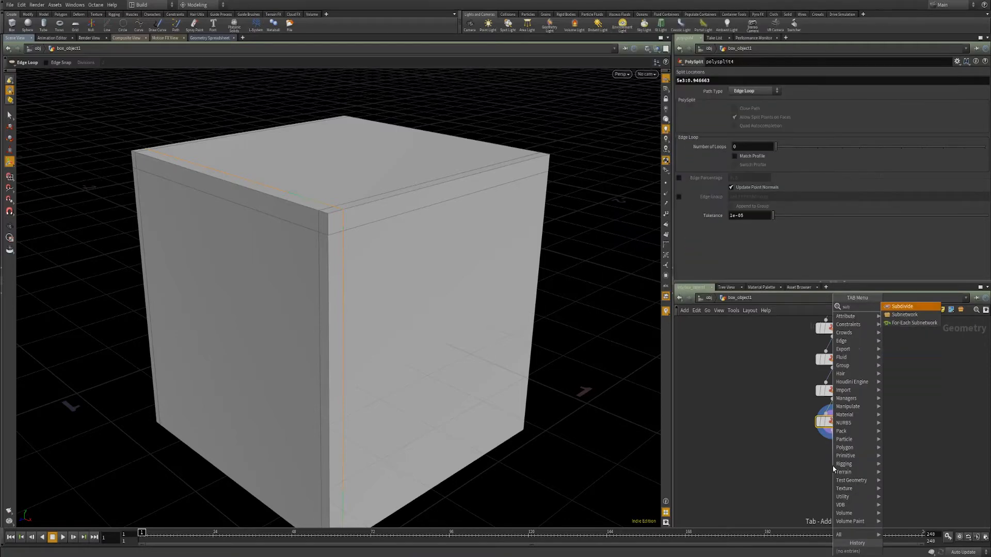
key("Return")
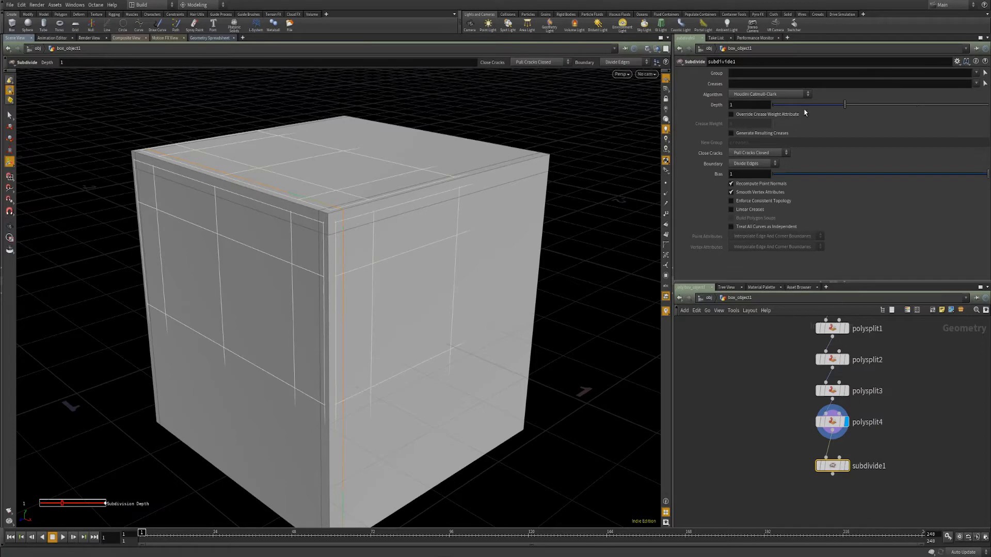
left_click_drag(844, 106, 865, 110)
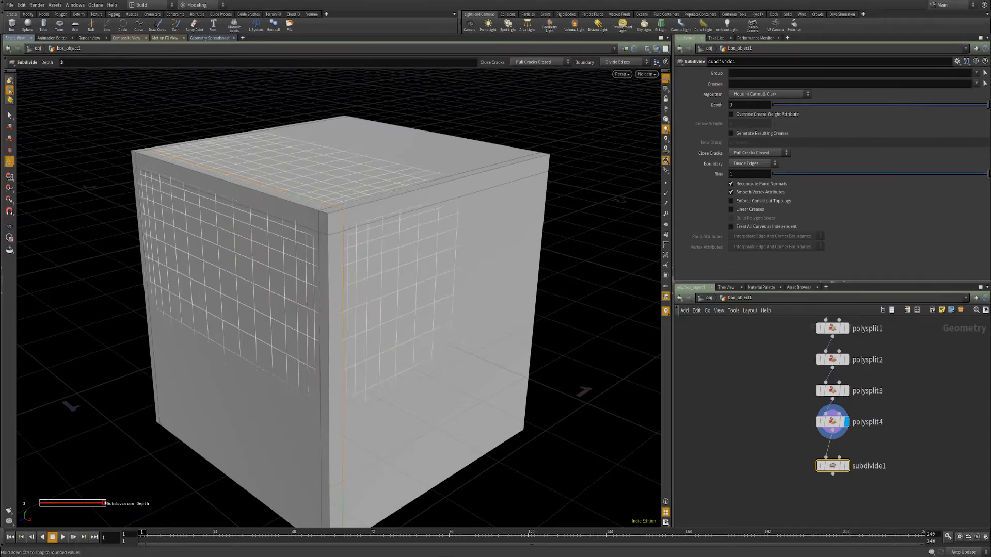
left_click(846, 466)
left_click_drag(834, 466, 834, 512)
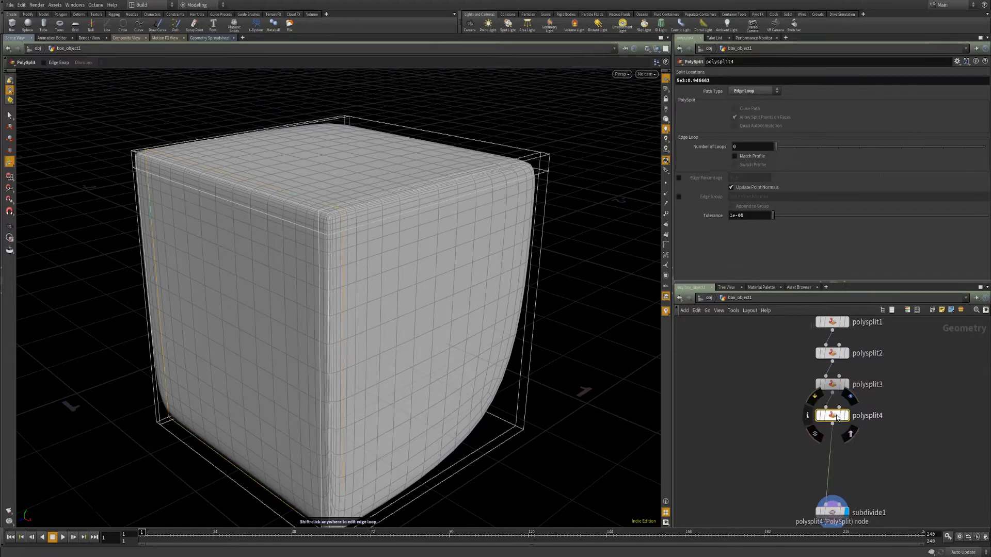
- Insert two more edge loops after polysplit4, near the box's far vertical edge and its bottom edges
left_click(837, 416)
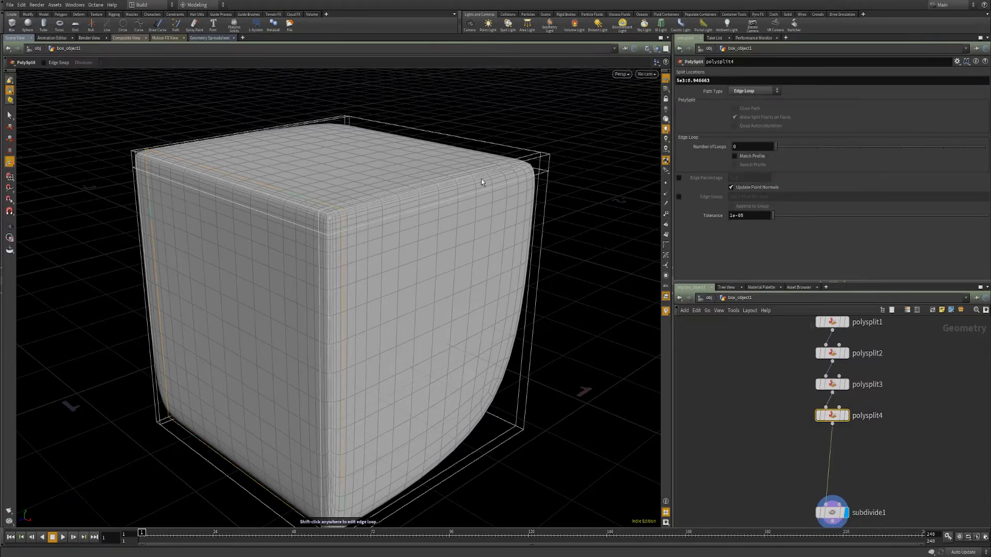
key("c")
left_click(445, 199)
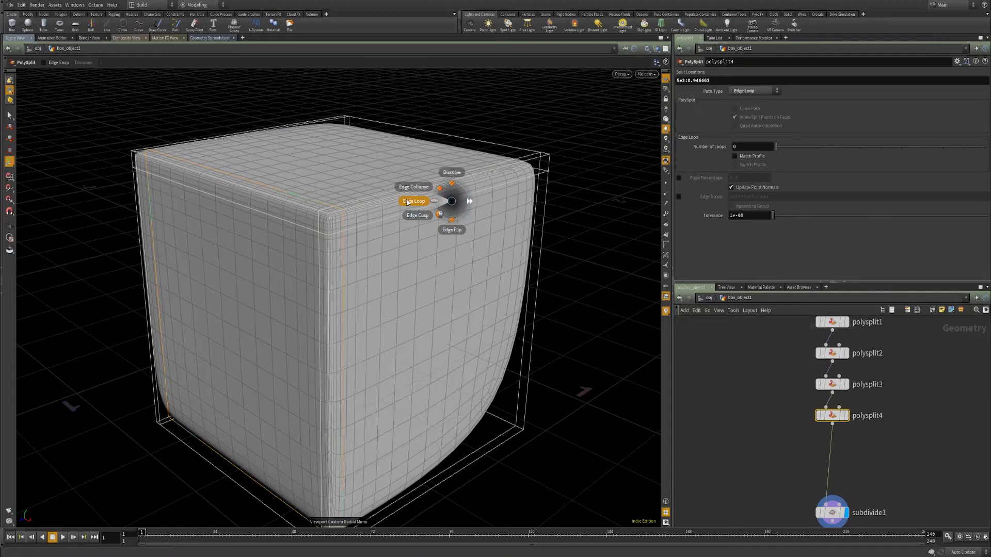
left_click(436, 202)
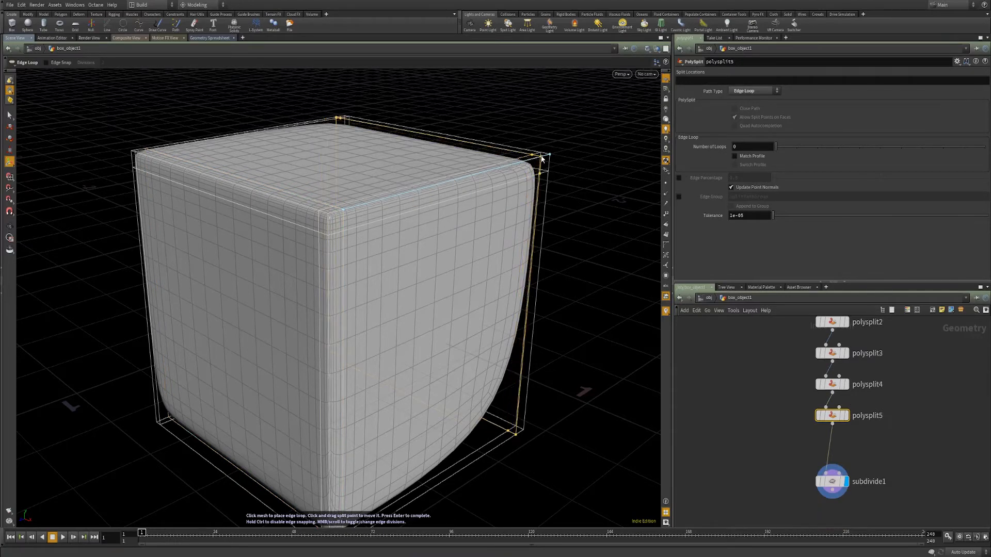
left_click(530, 164)
left_click_drag(320, 434, 374, 351, "alt")
left_click(346, 436)
key("Escape")
key("Return")
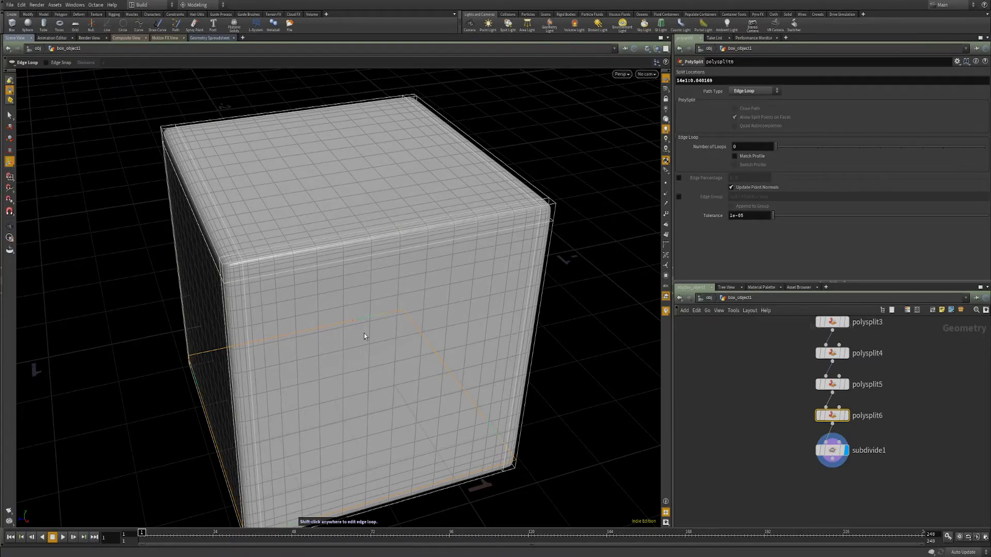
- Compare the original box1 with the subdivide1 result by switching which node is displayed
key("Escape")
left_click_drag(364, 336, 398, 328)
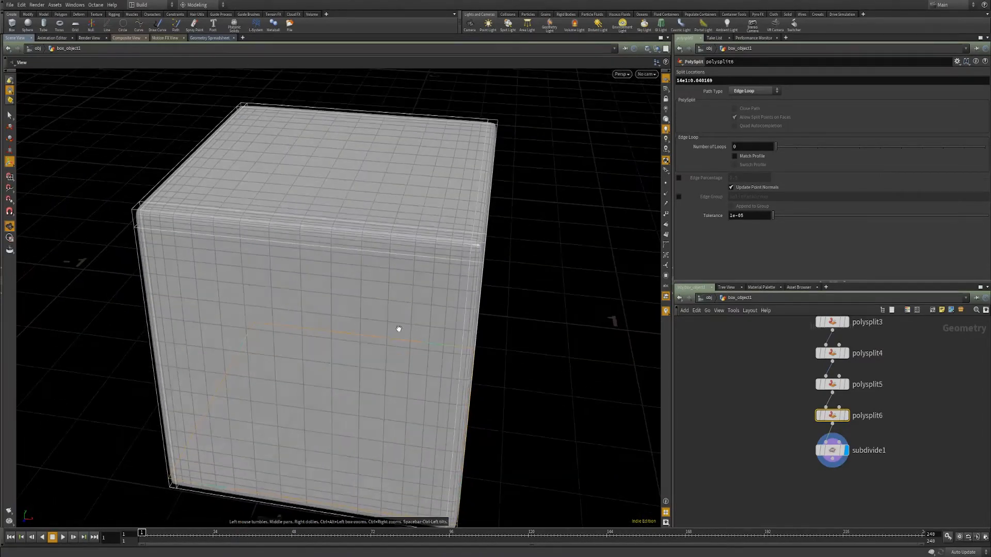
middle_click_drag(398, 329, 338, 238)
key("Return")
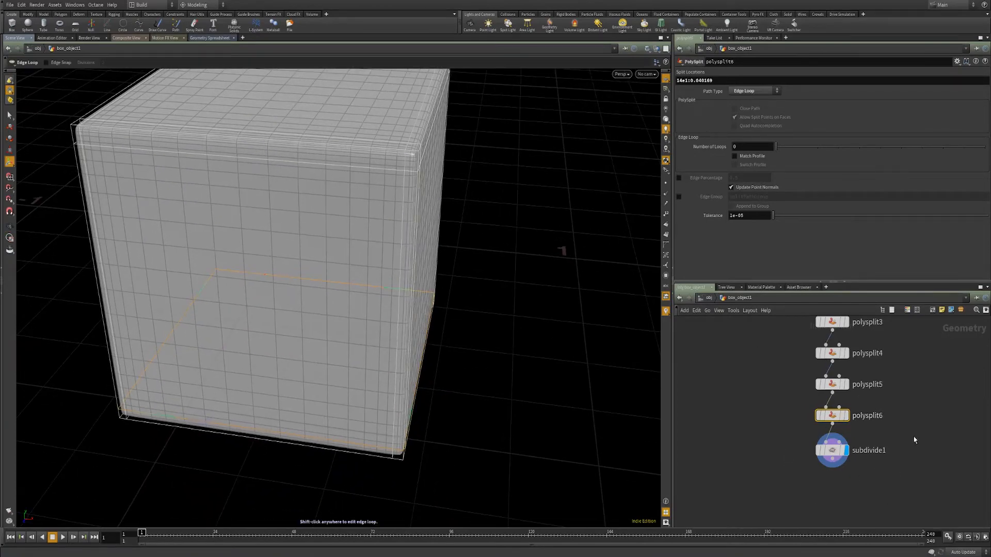
scroll(935, 361, "up", 5)
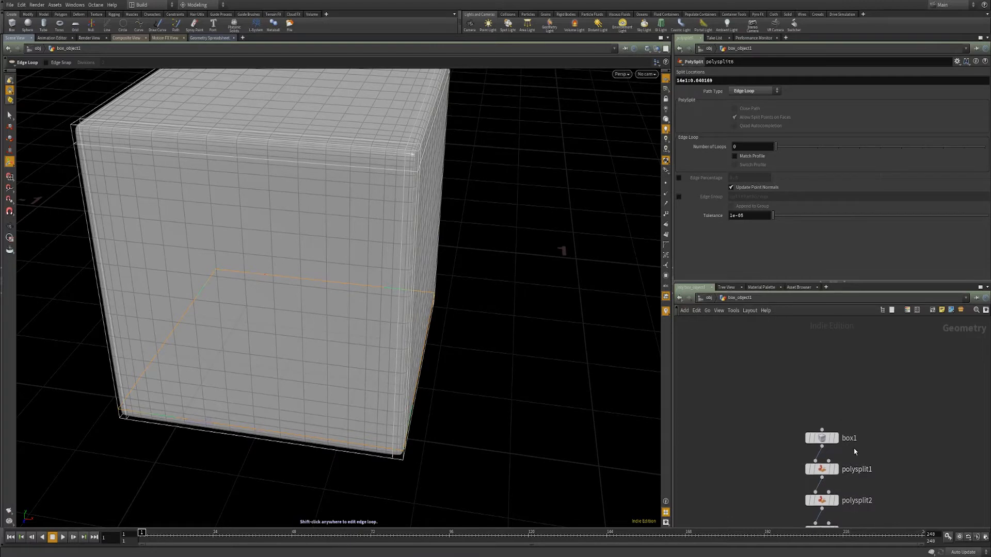
left_click(836, 438)
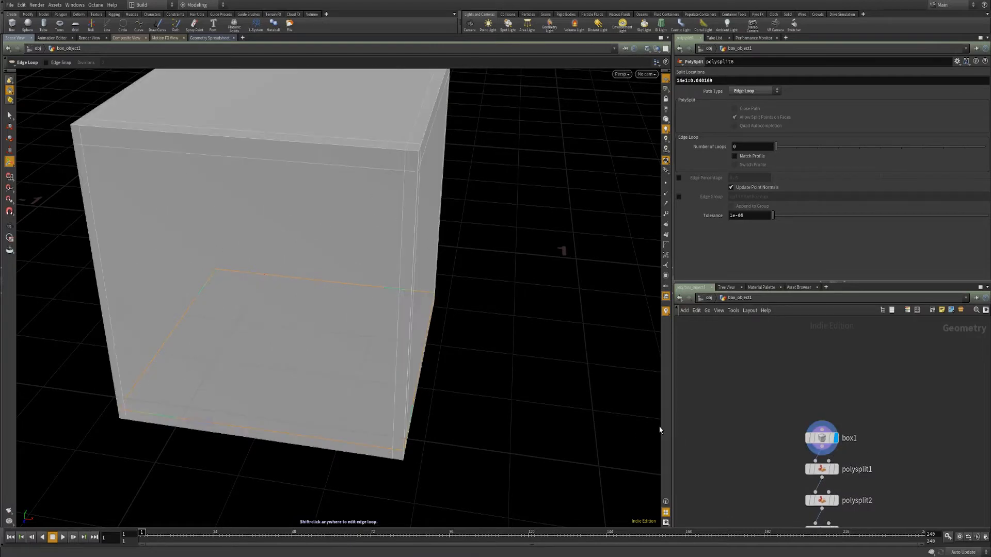
scroll(895, 398, "down", 6)
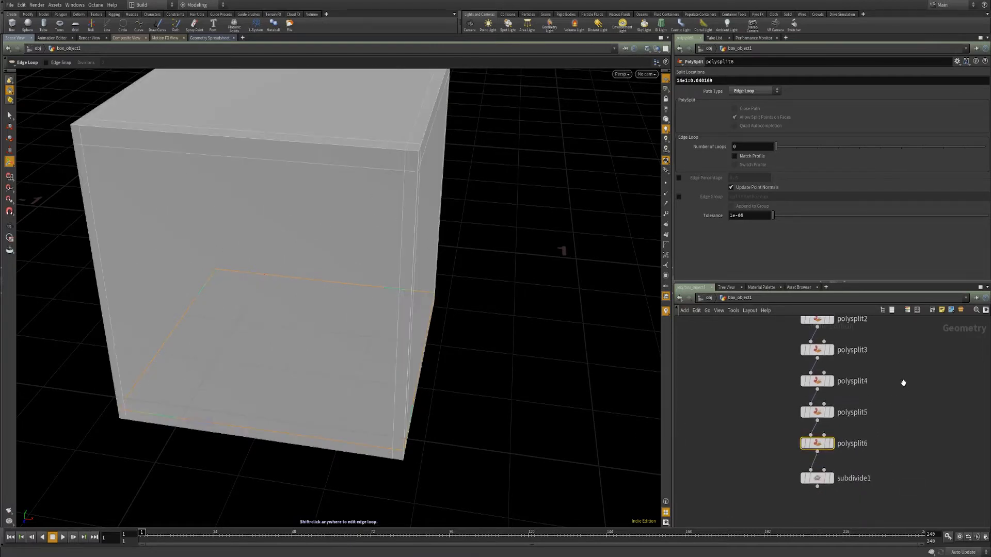
left_click(821, 426)
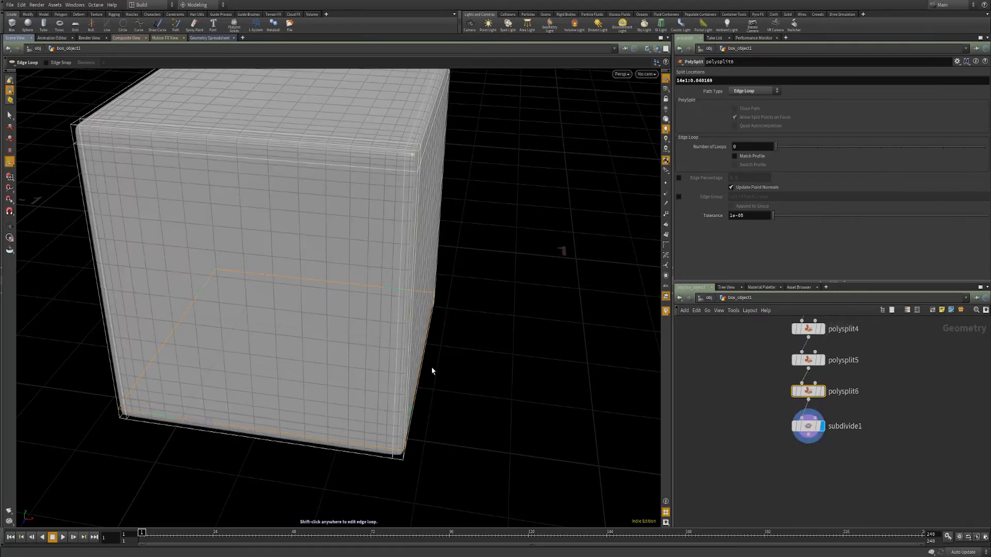
left_click_drag(431, 367, 377, 134, "alt")
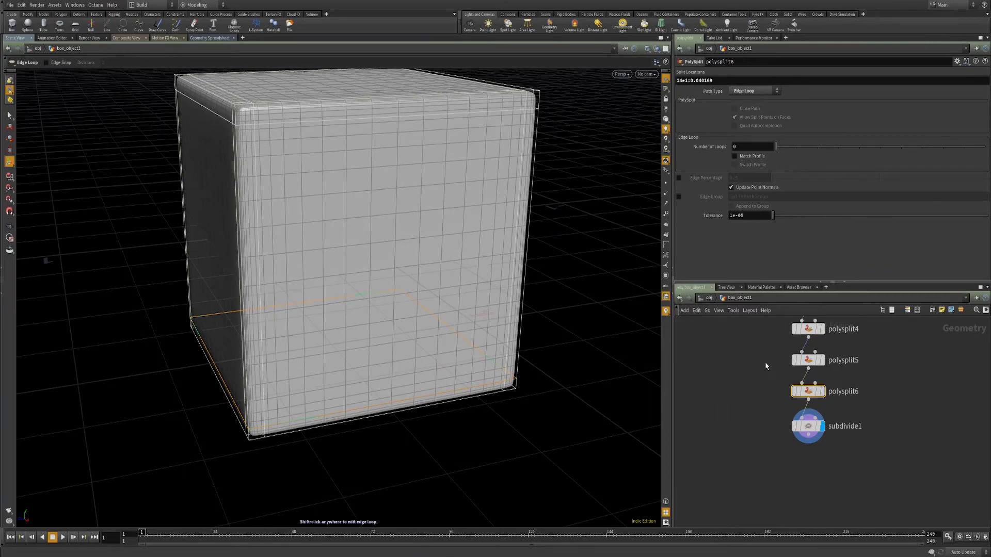
- Delete the box object at the scene level and create two new boxes at the origin
key("u")
key("Delete")
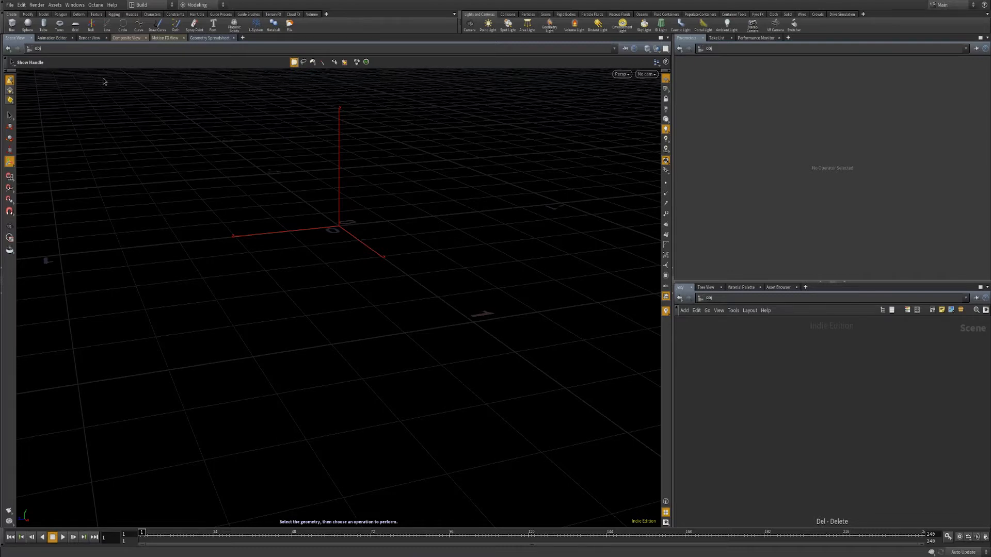
left_click(12, 24, "ctrl")
left_click(11, 24, "ctrl")
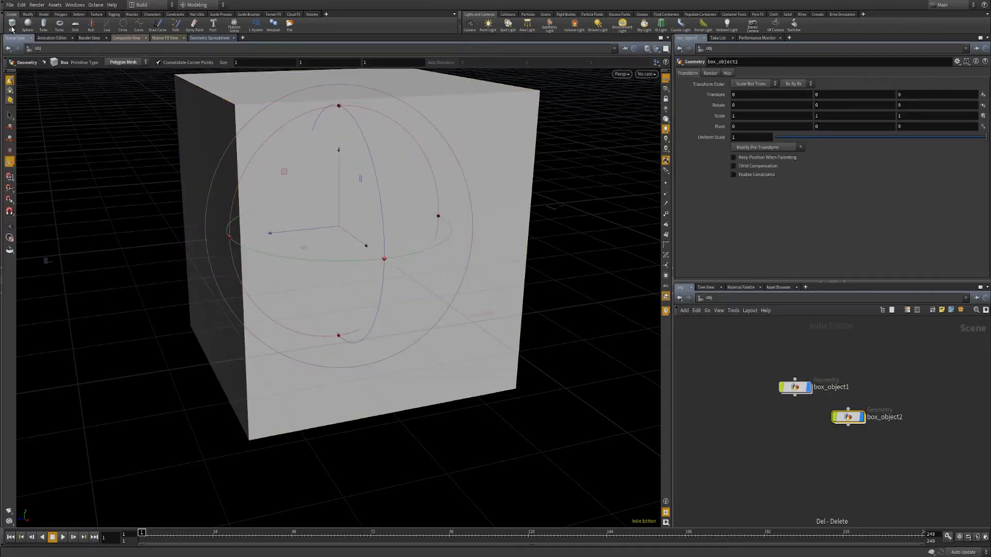
- Rename box_object1 to model
double_click(830, 387)
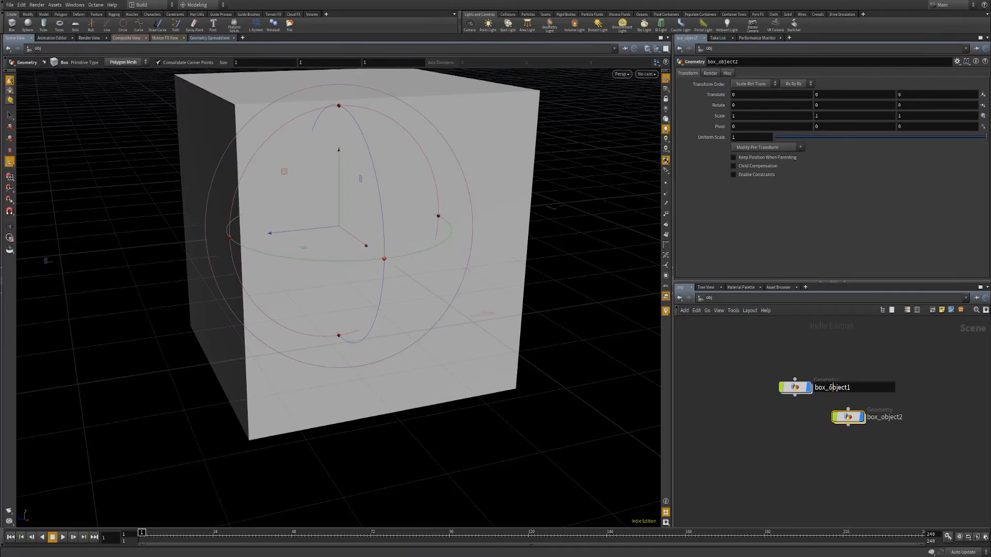
double_click(830, 387)
type("model")
key("Return")
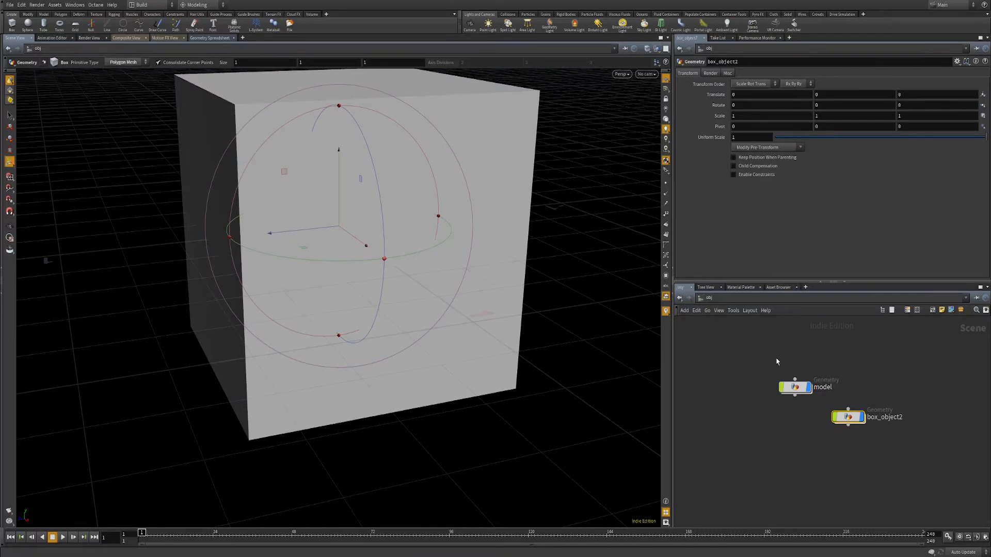
- Rename box_object2 to model_view
double_click(890, 418)
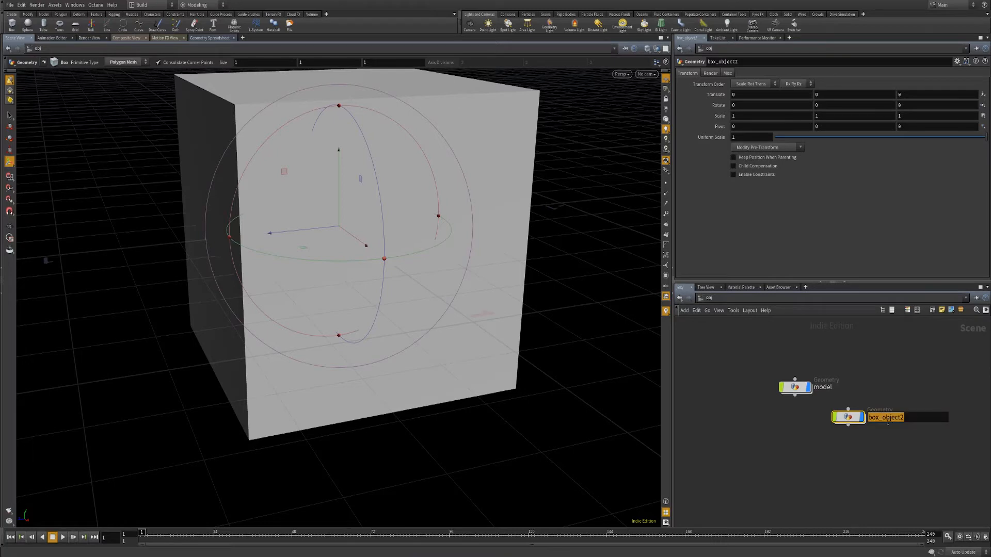
type("model")
type("_view")
key("Return")
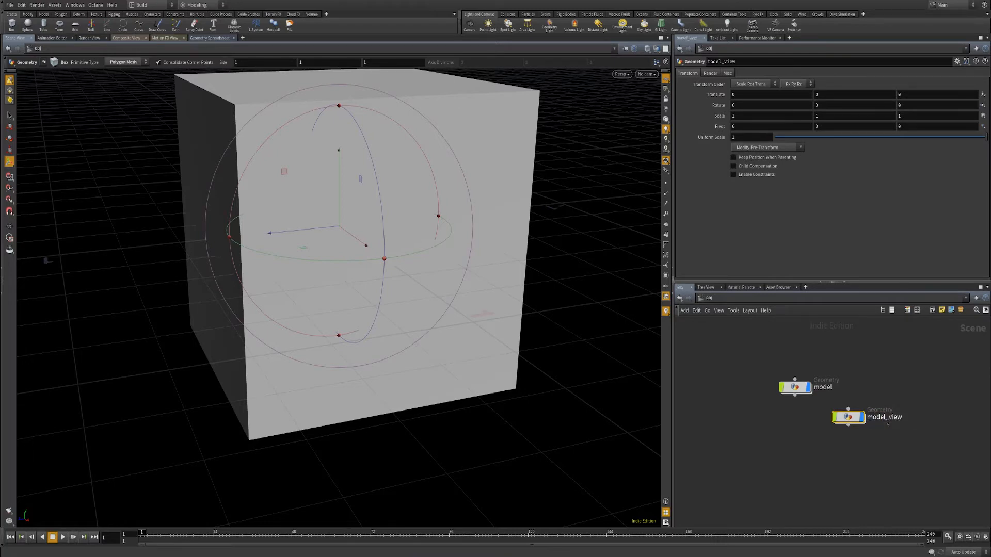
- Inside the model object, append a Null node after box1 and name it OUT_model
double_click(802, 390)
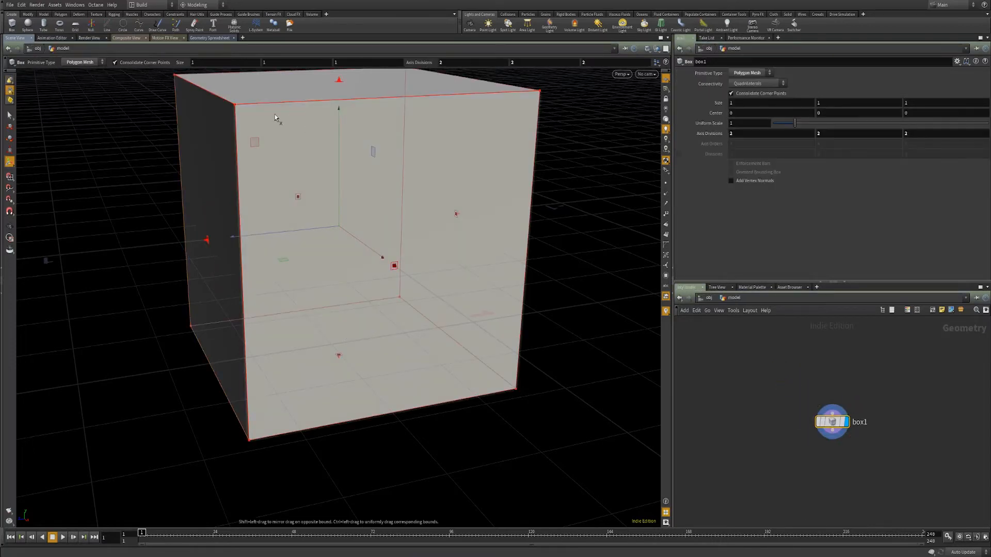
left_click(832, 436)
key("Tab")
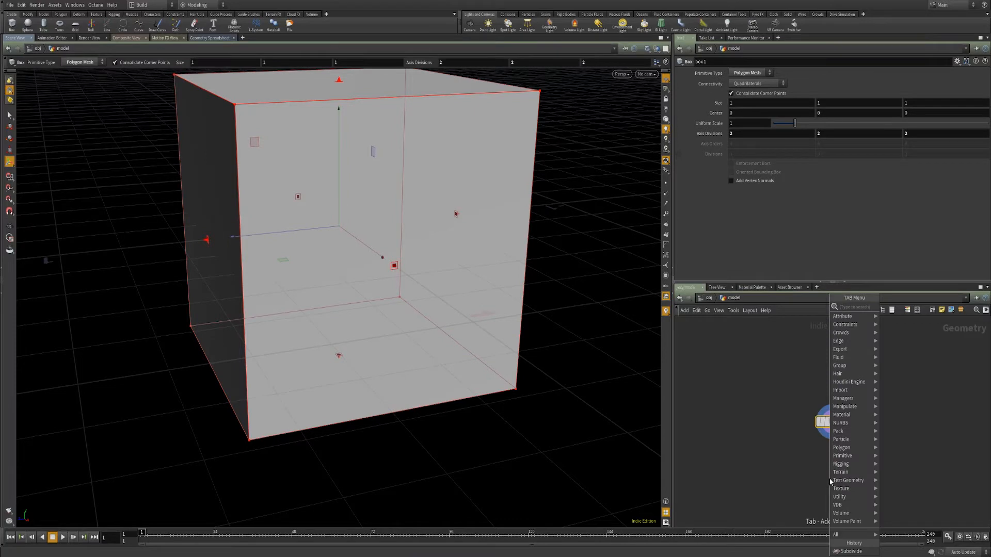
type("null")
key("Return")
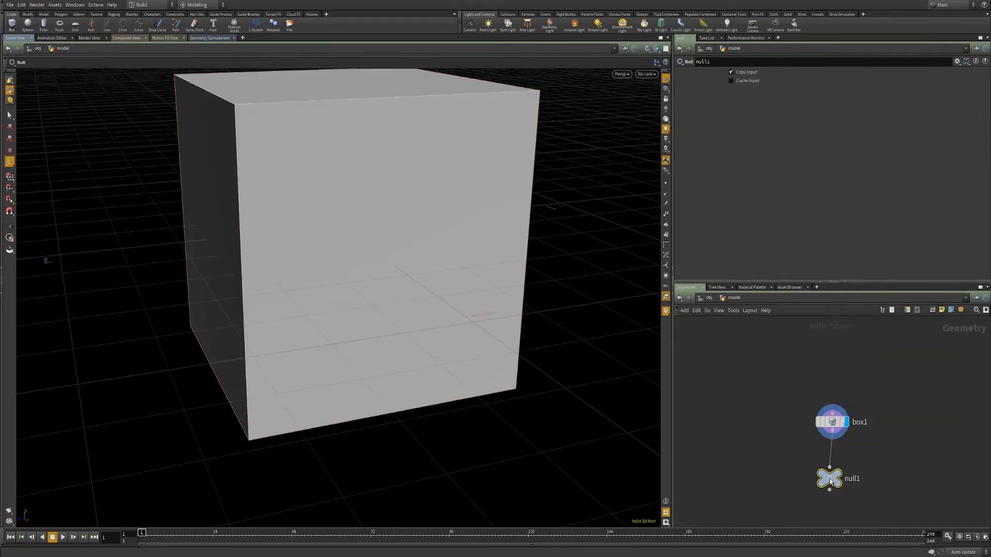
double_click(859, 479)
type("OUT_model")
key("Return")
- Inside the model_view object, delete the existing box node and add an Object Merge node
key("u")
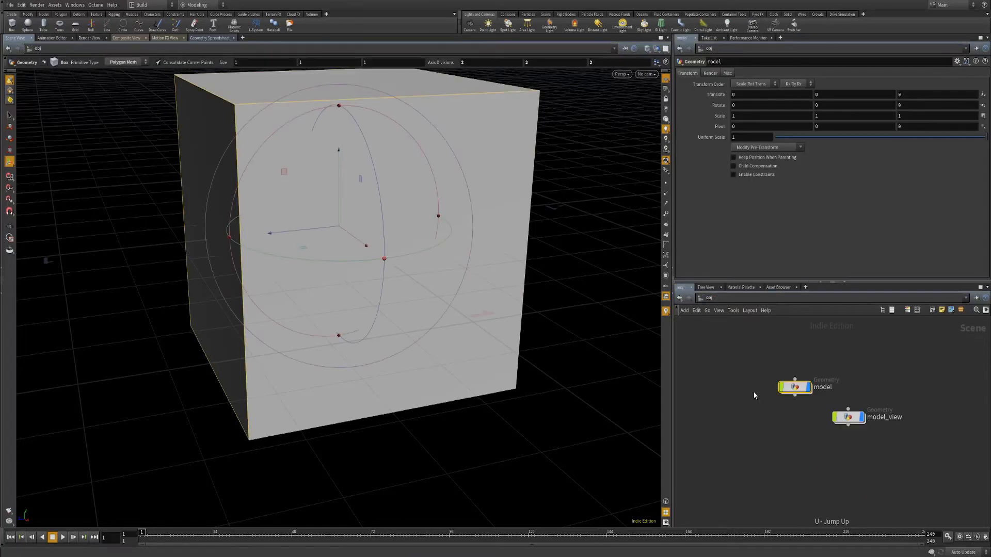
double_click(851, 418)
key("Delete")
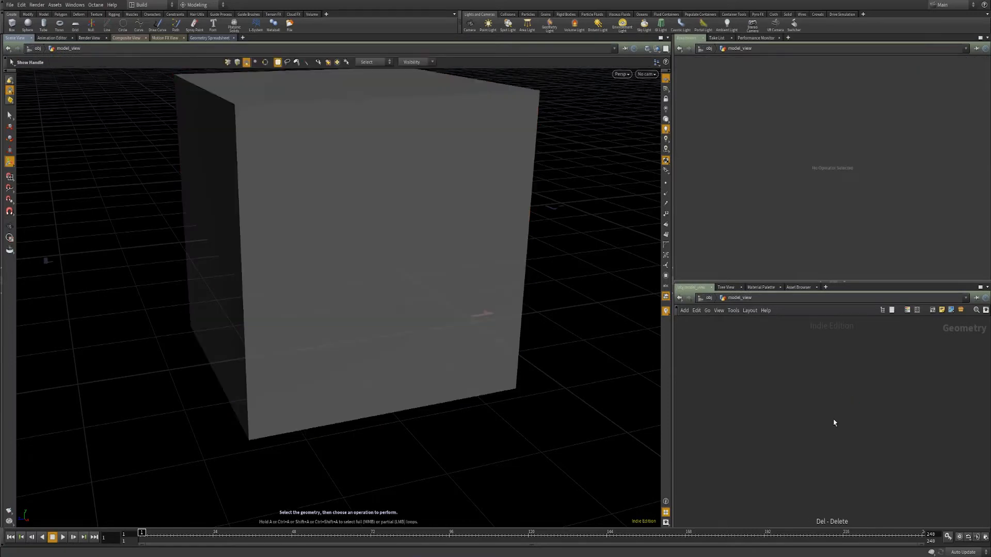
key("Tab")
type("merge ob")
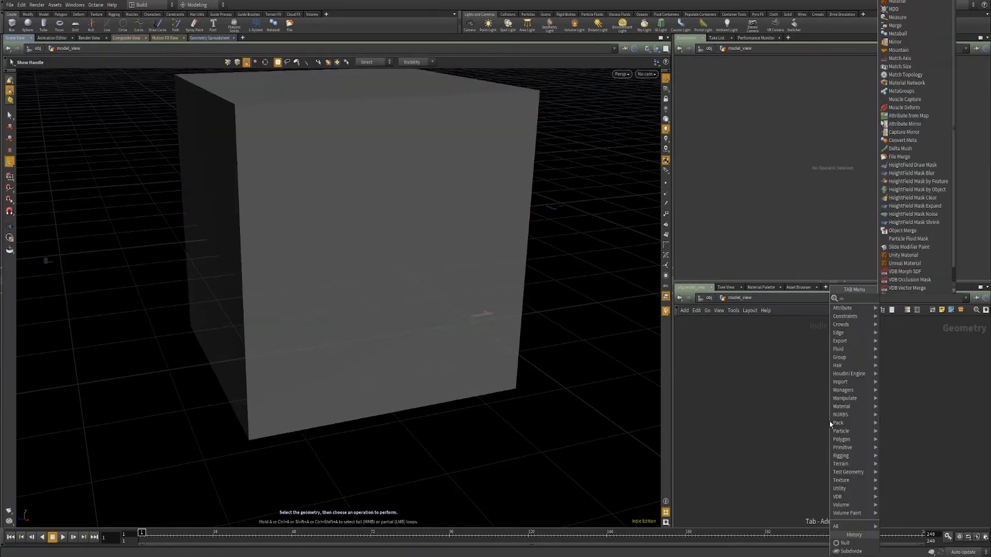
key("Return")
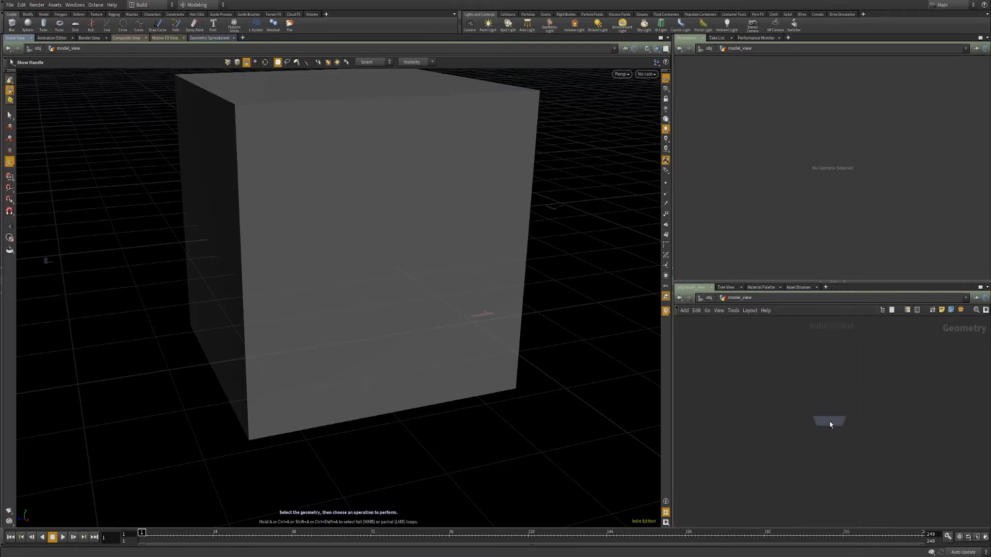
left_click(816, 409)
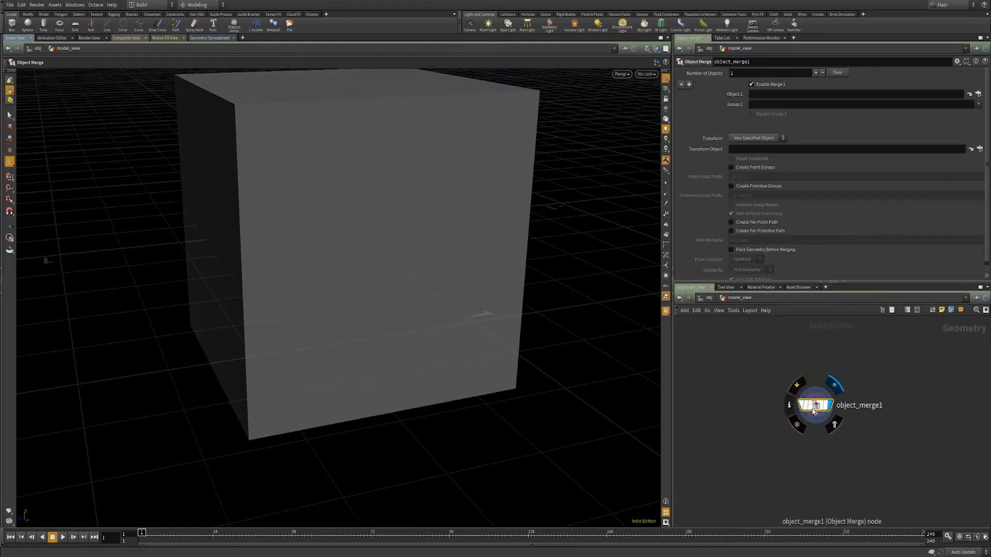
- Append a Subdivide node after object_merge1, make it the displayed node and set its depth to 3
key("Tab")
mouse_move(818, 464)
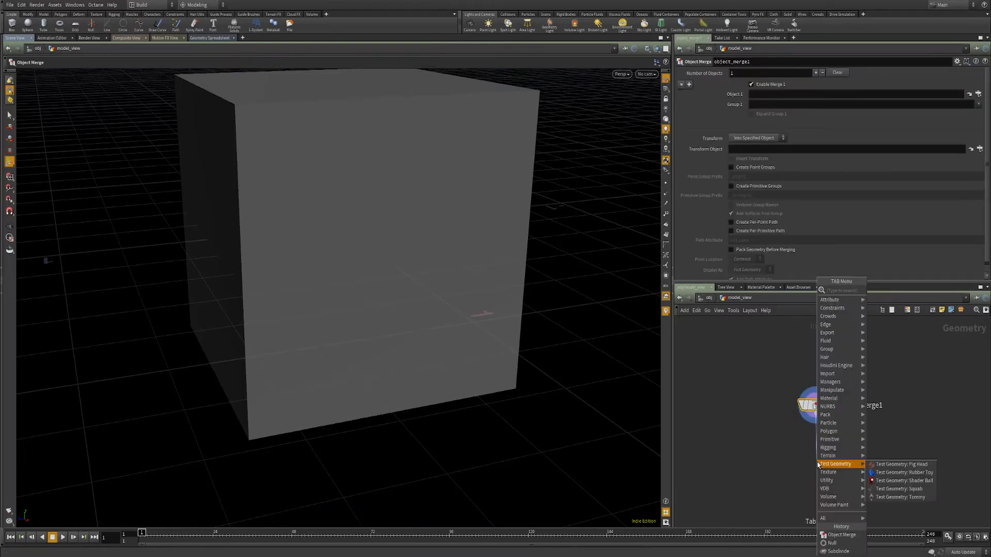
type("subdi")
key("Return")
left_click(816, 462)
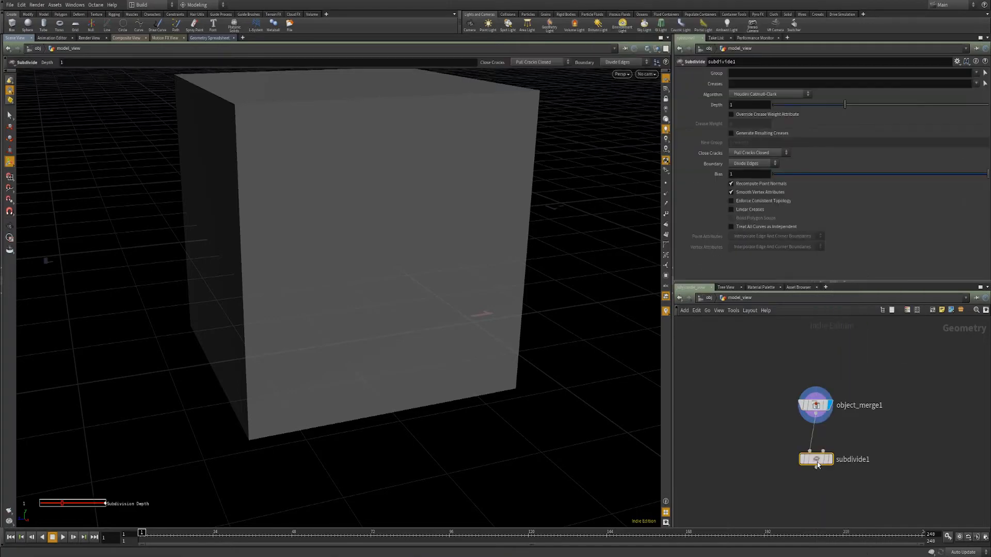
left_click(828, 460)
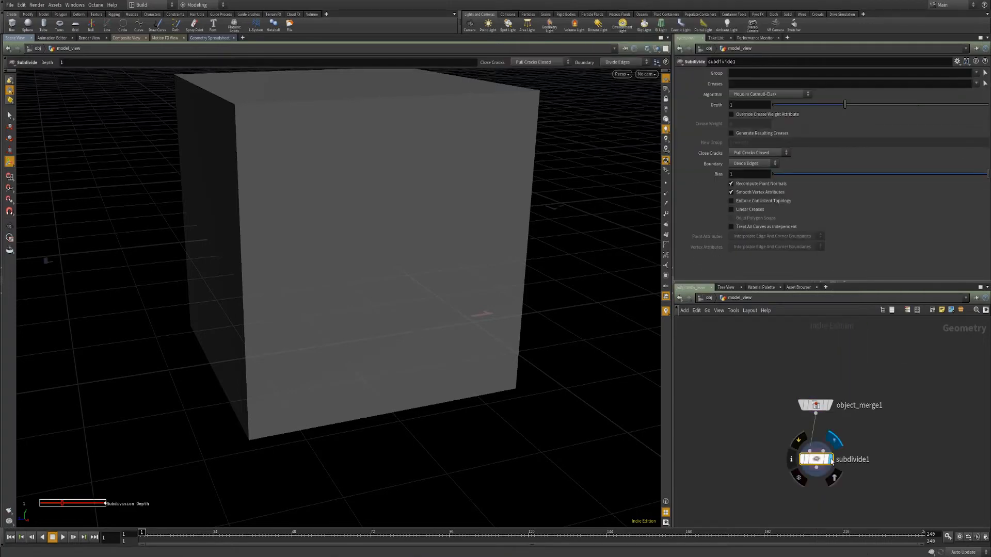
left_click_drag(845, 104, 980, 130)
- Set Object 1 of object_merge1 to /obj/model/OUT_model
left_click(815, 405)
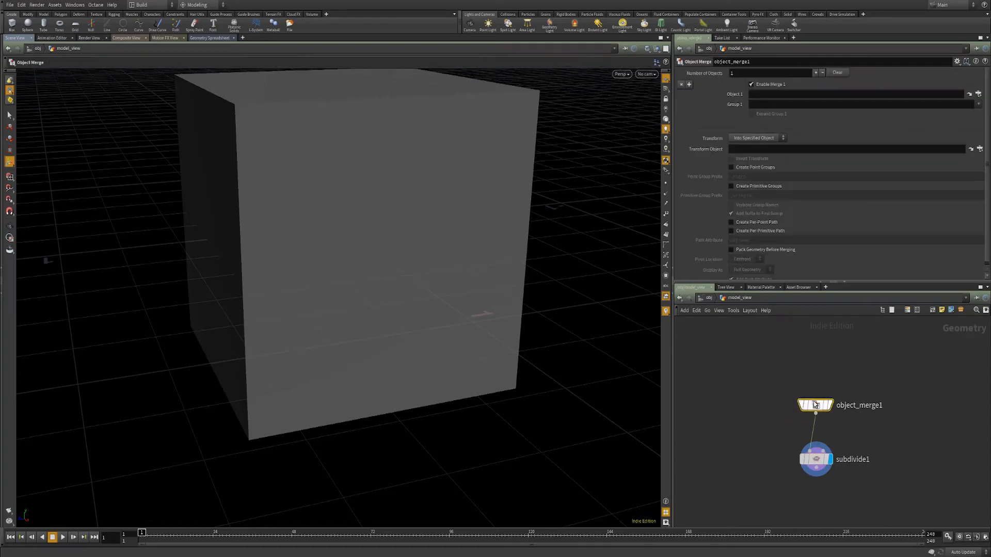
left_click(978, 94)
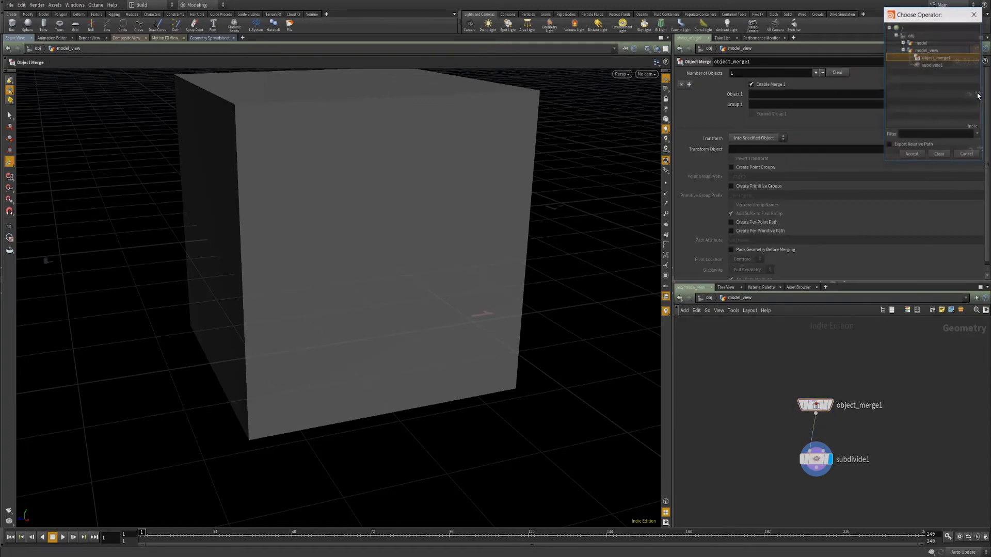
left_click(903, 43)
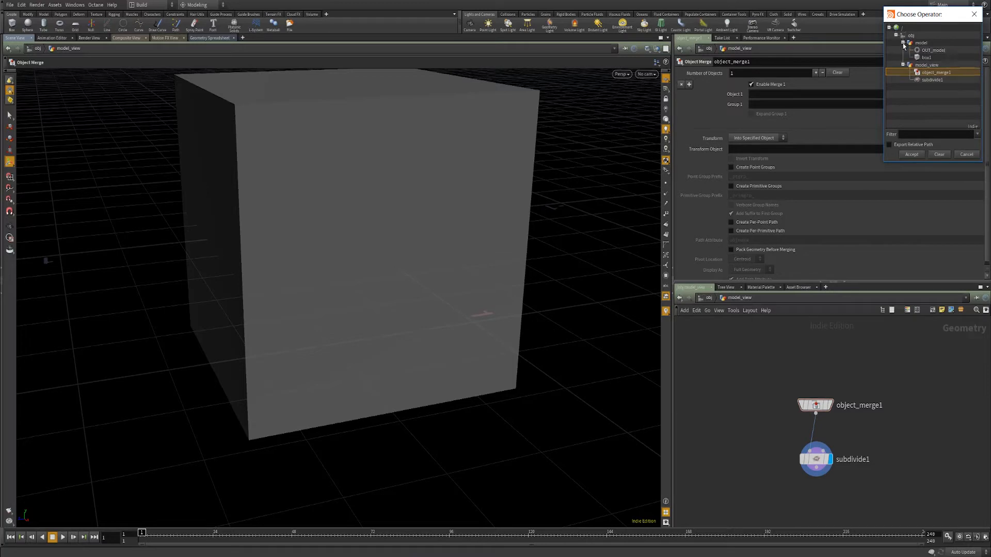
double_click(932, 50)
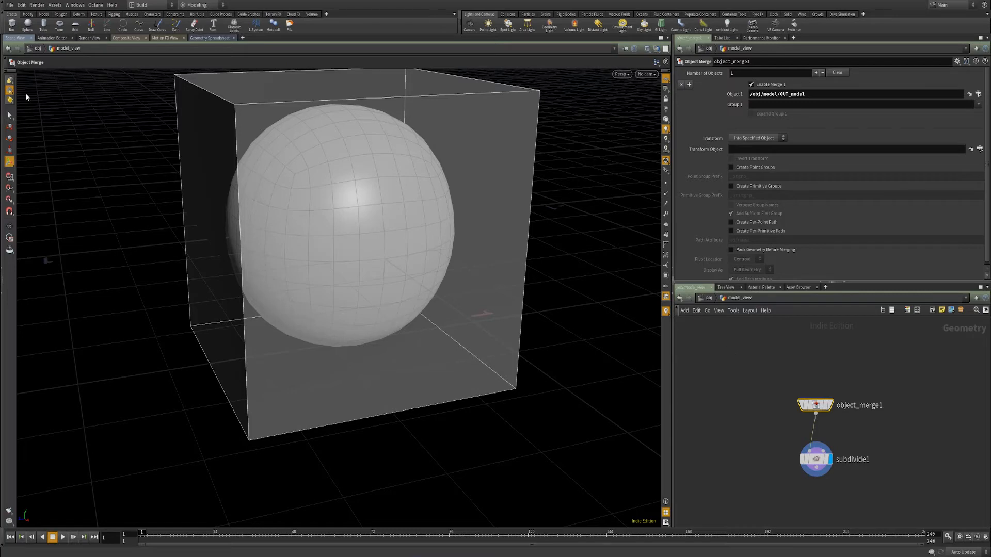
- Reveal the collapsed Tree View pane beside the viewport and narrow it to enlarge the main scene view
left_click(2, 283)
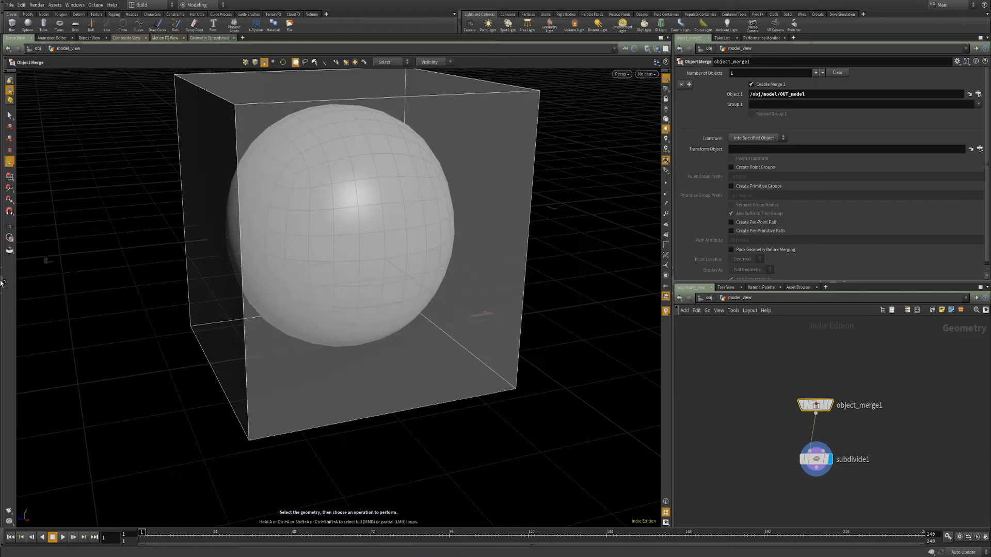
left_click(2, 283)
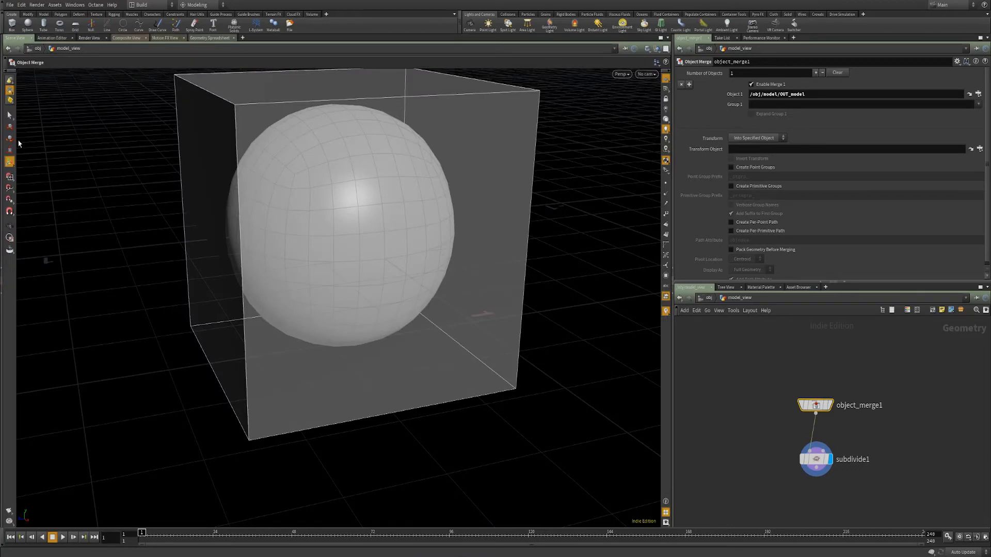
left_click(2, 137)
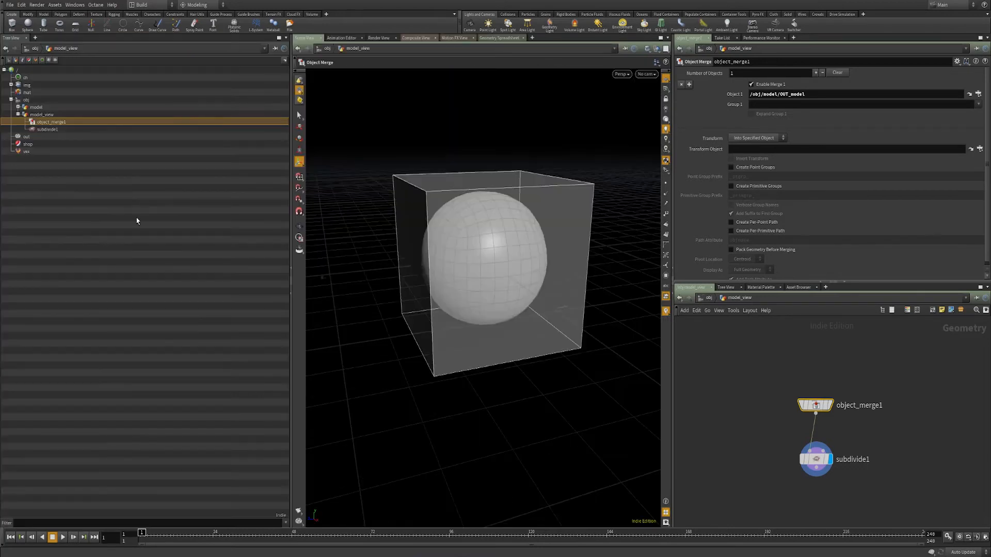
left_click_drag(291, 208, 240, 212)
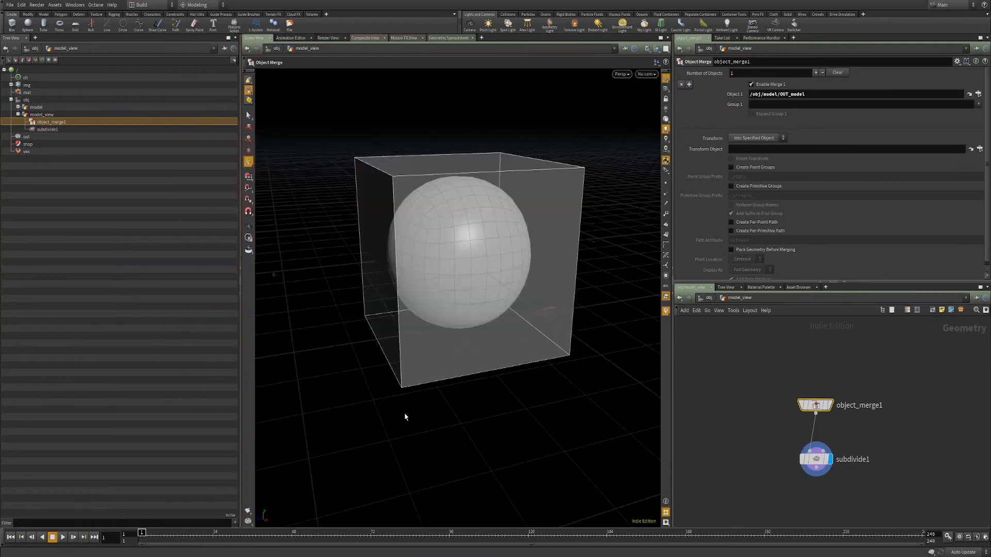
- Split the Tree View pane into upper and lower halves and change the lower one to a Scene View
left_click(235, 38)
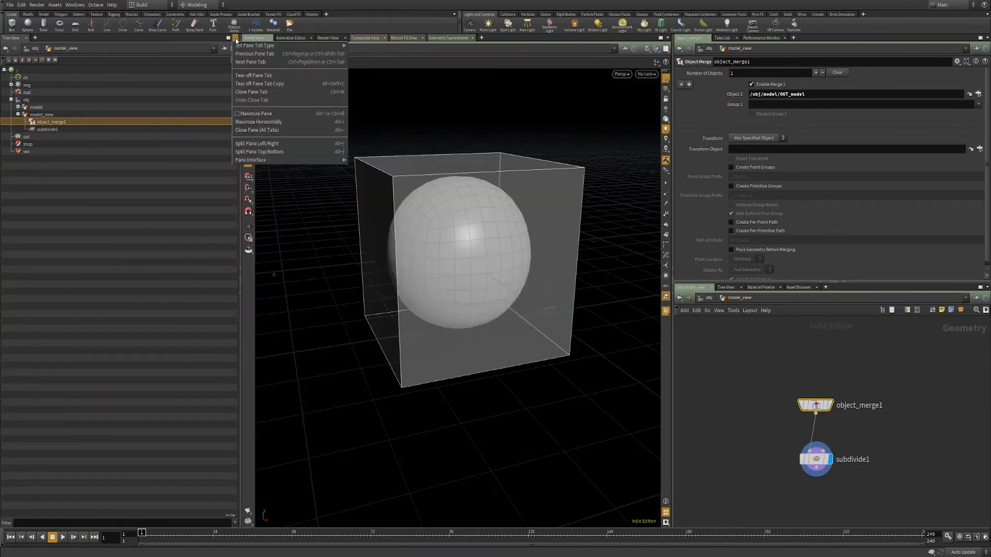
left_click(269, 154)
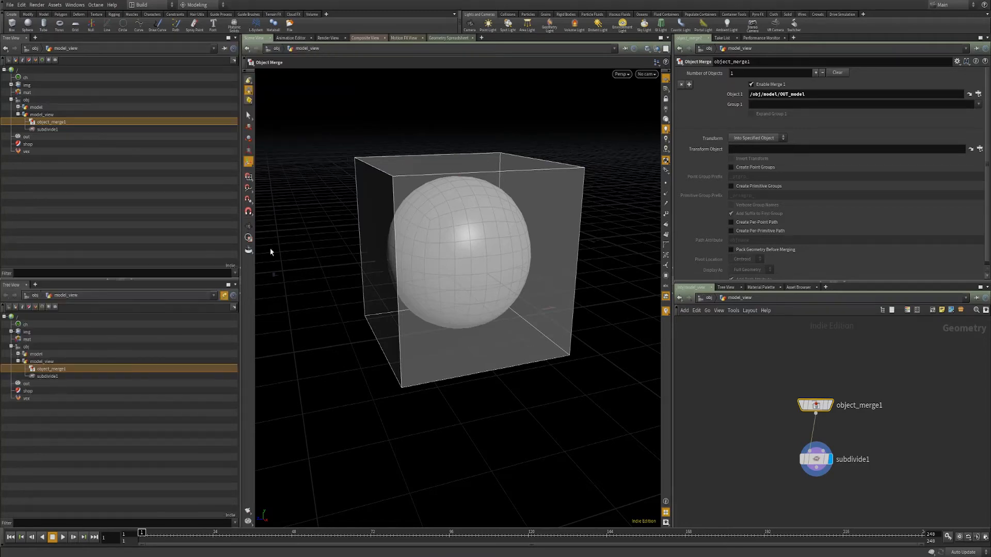
left_click(13, 287)
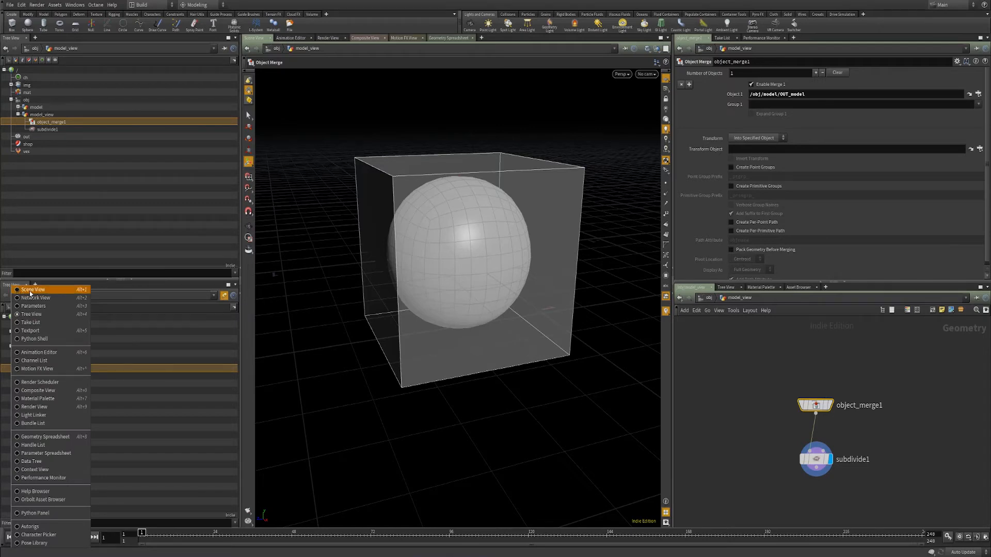
left_click(31, 291)
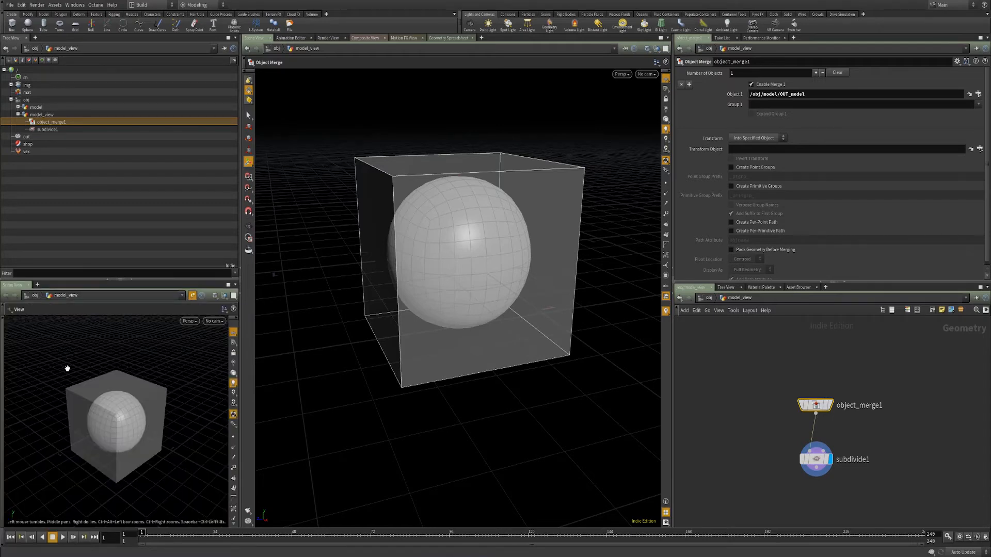
- Turn off the model object's display and set the small scene view to Hide Other Objects with Smooth Shaded shading
key("u")
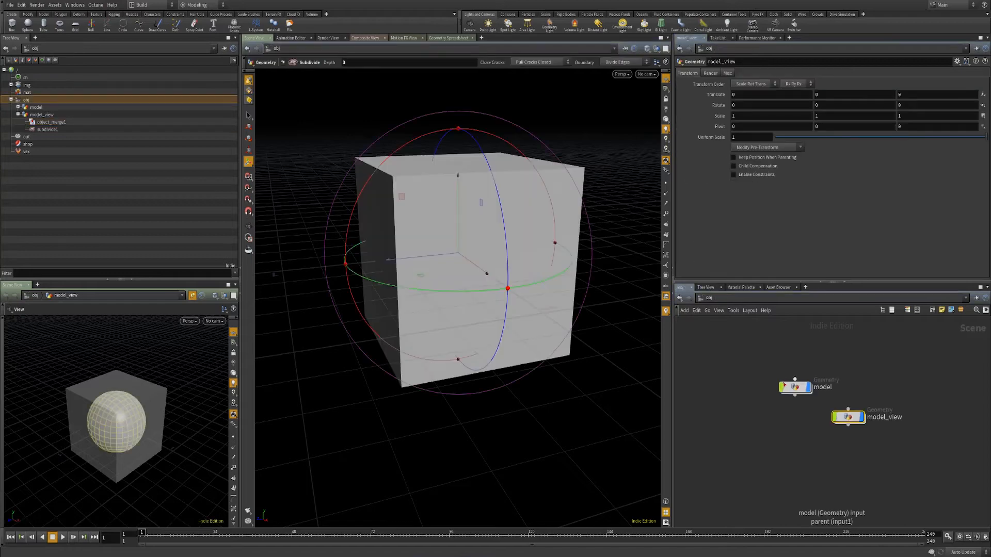
left_click(809, 389)
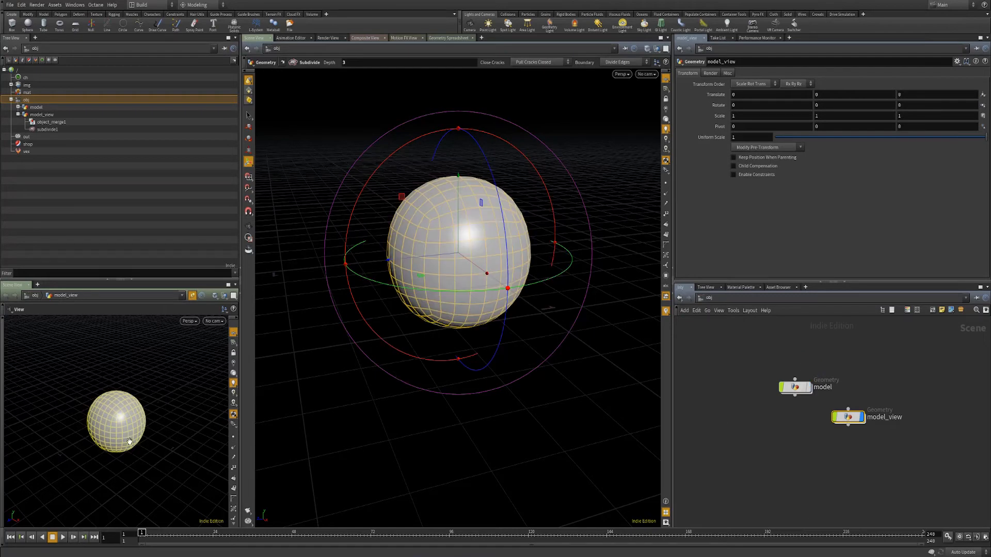
left_click(225, 297)
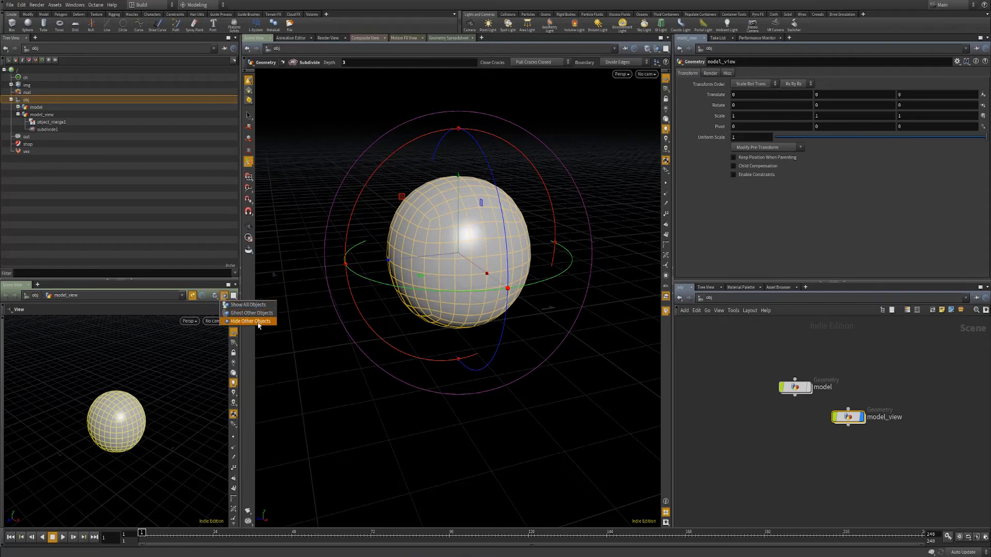
left_click(258, 322)
left_click(214, 296)
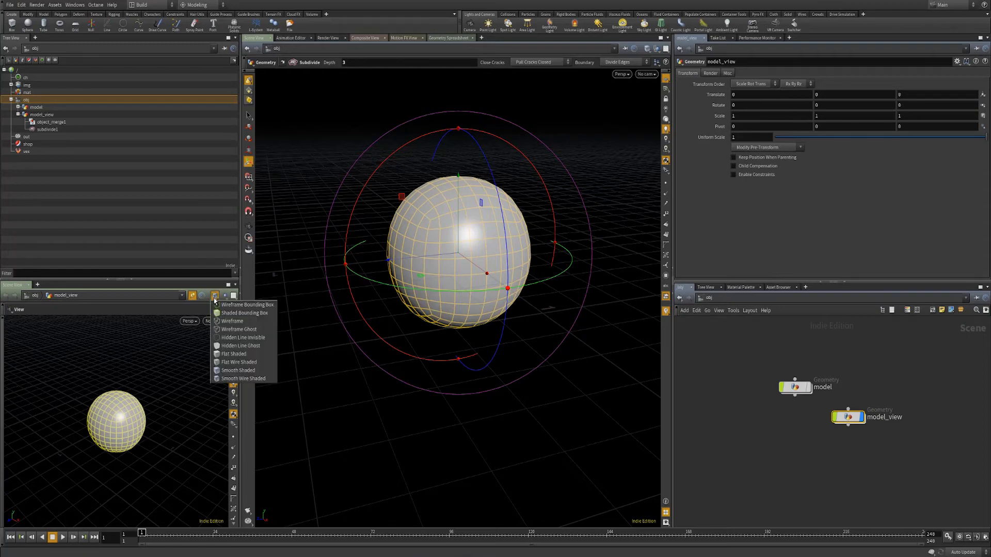
left_click(236, 371)
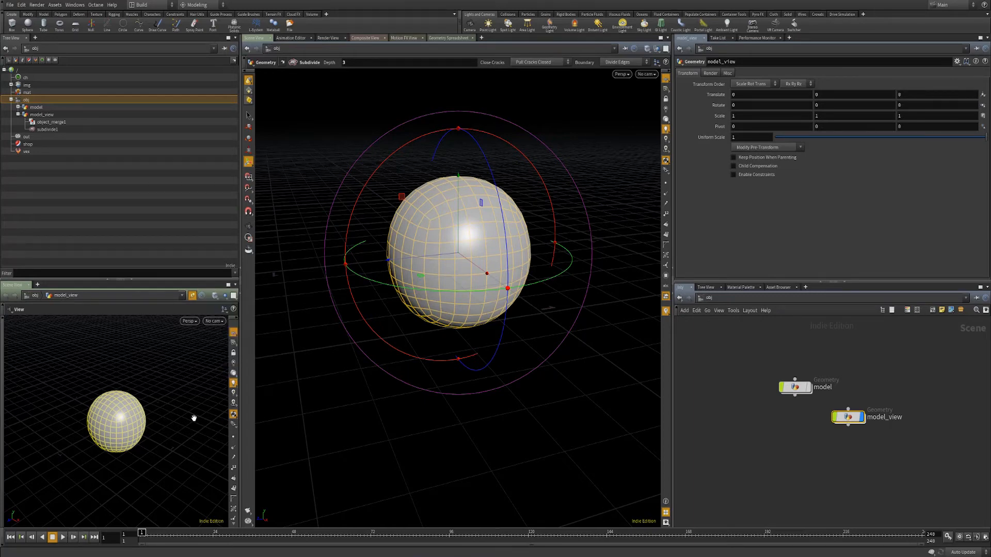
- Inside the model object, space box1 and OUT_model farther apart in the network and select box1
double_click(794, 387)
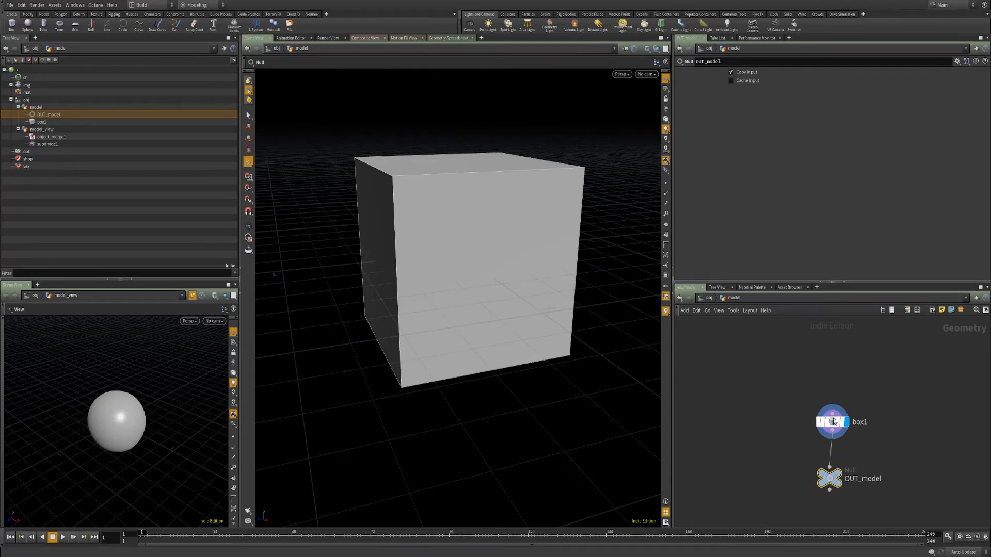
left_click_drag(833, 422, 821, 347)
mouse_move(834, 481)
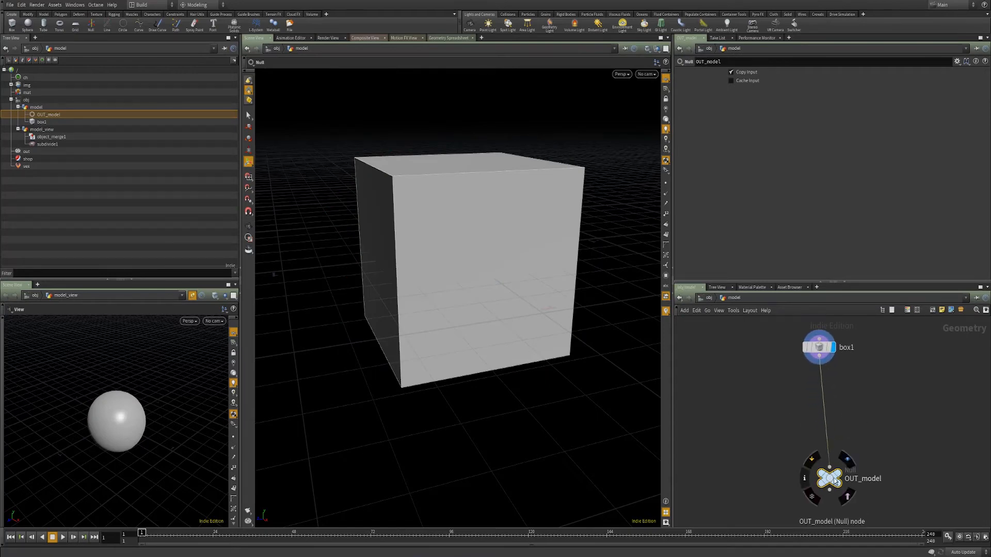
left_click_drag(834, 481, 828, 512)
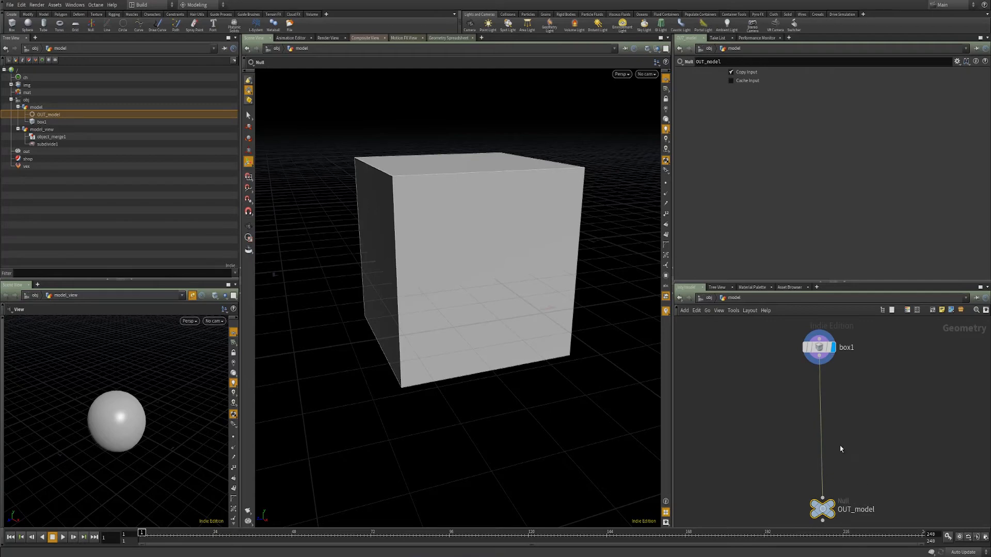
left_click(820, 348)
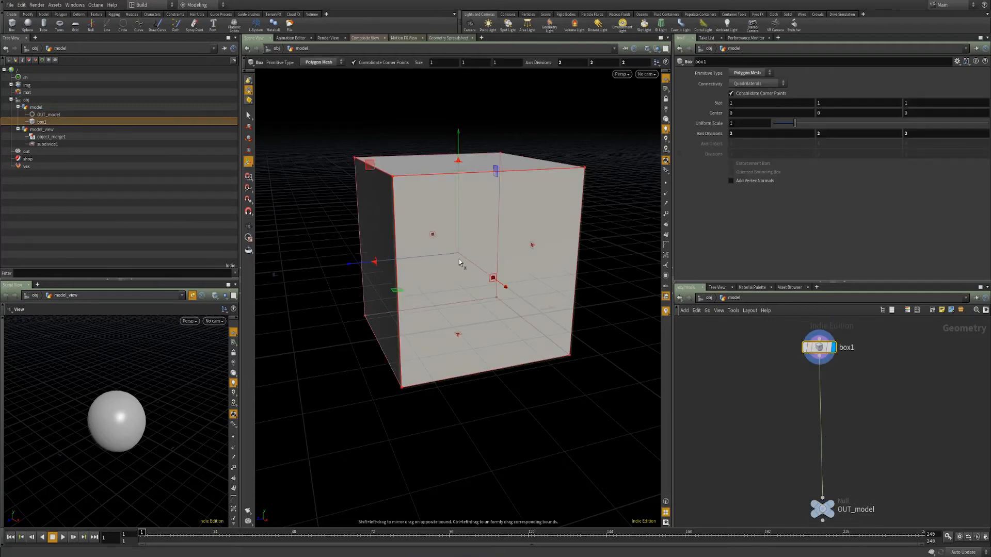
mouse_move(459, 259)
left_mouse_down()
mouse_move(425, 251)
mouse_move(451, 270)
left_mouse_up()
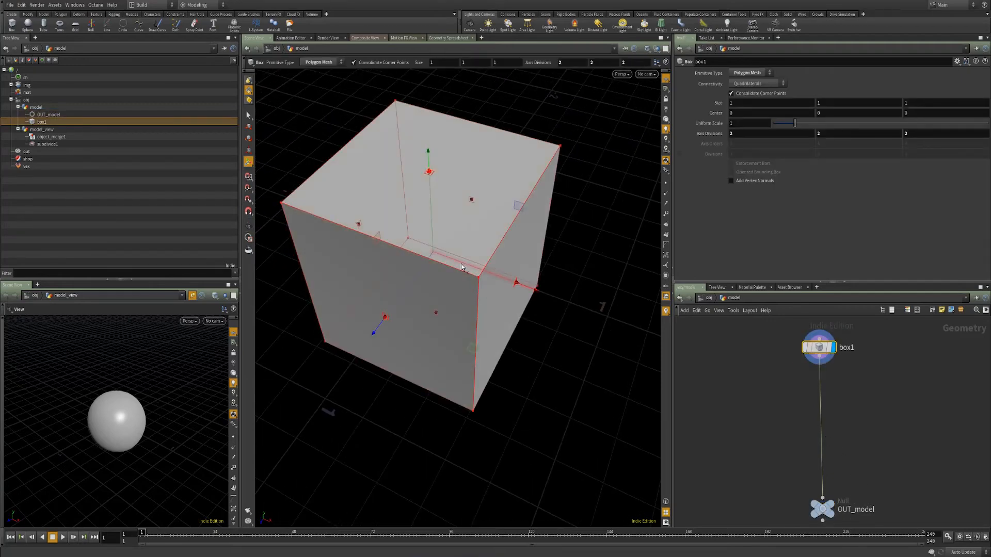
- Use the Edge Loop tool to insert two edge loops on the box, close to both vertical edges of its front face
key("c")
mouse_move(445, 267)
left_click(388, 261)
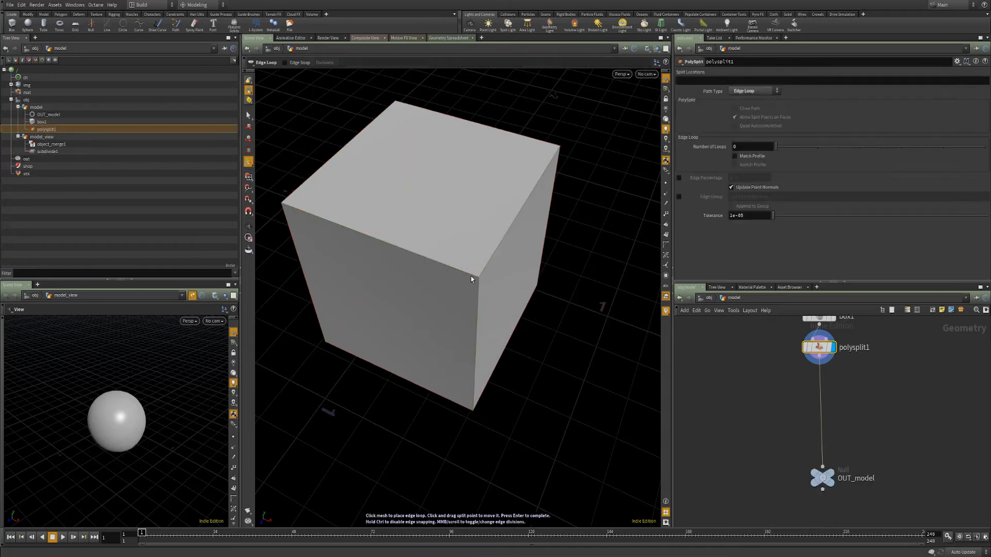
left_click(471, 276)
key("q")
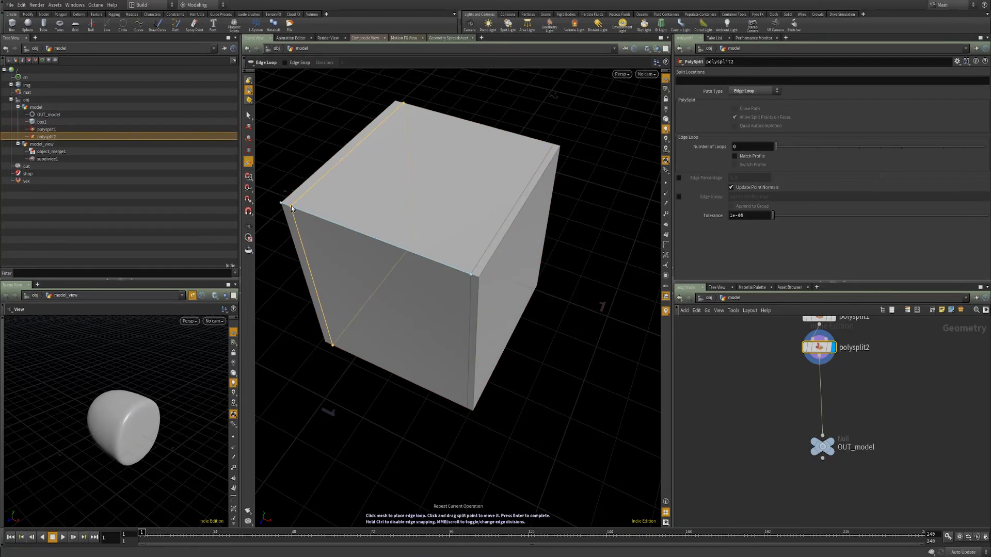
left_click(289, 205)
- Insert one edge loop around the sides just below the box's upper edge and another just behind its front face
key("q")
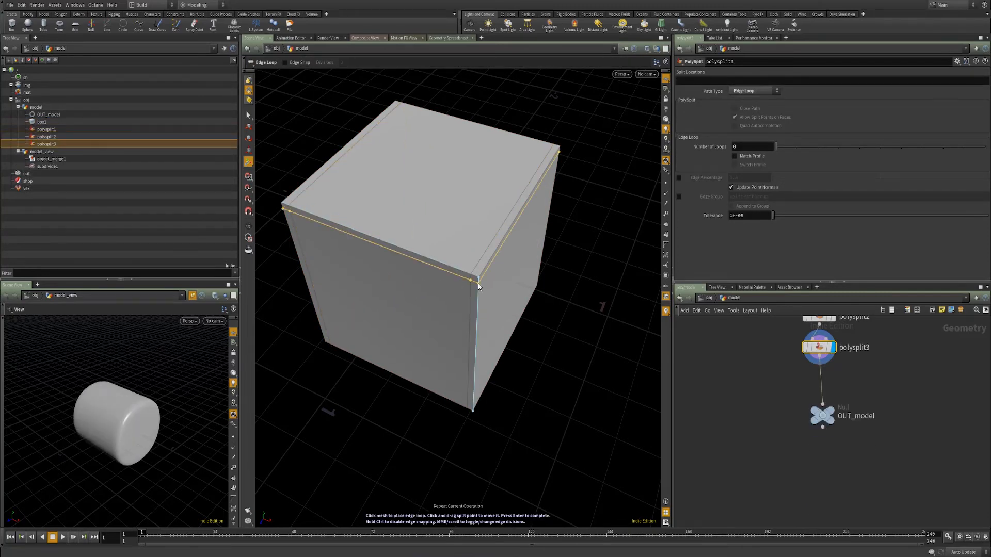
left_click(479, 281)
key("q")
left_click(481, 272)
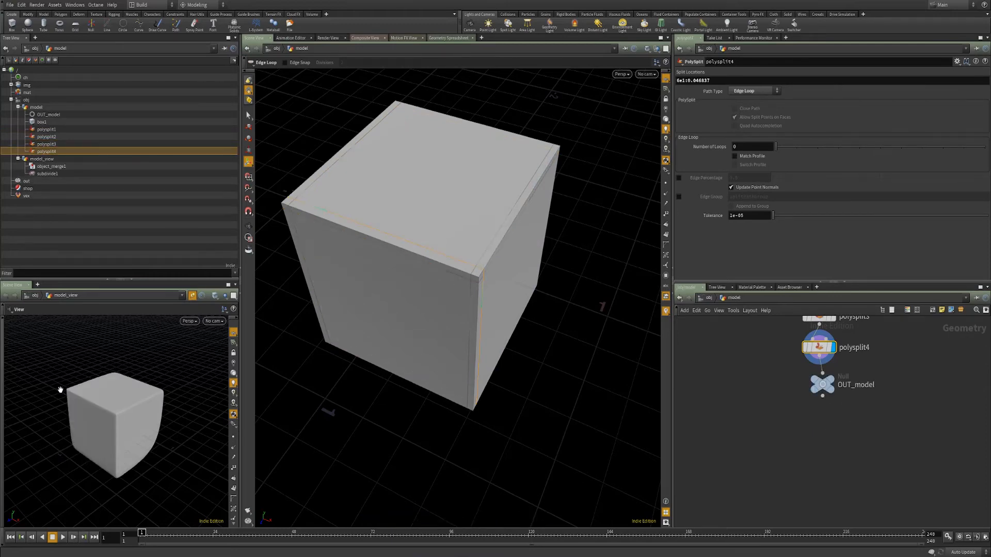
- Re-edit the last edge loop behind the front face, sliding it slightly closer to the front edge
mouse_move(128, 430)
left_mouse_down()
mouse_move(90, 410)
mouse_move(117, 436)
left_mouse_up()
right_click_drag(117, 436, 217, 410)
left_click_drag(86, 411, 126, 398)
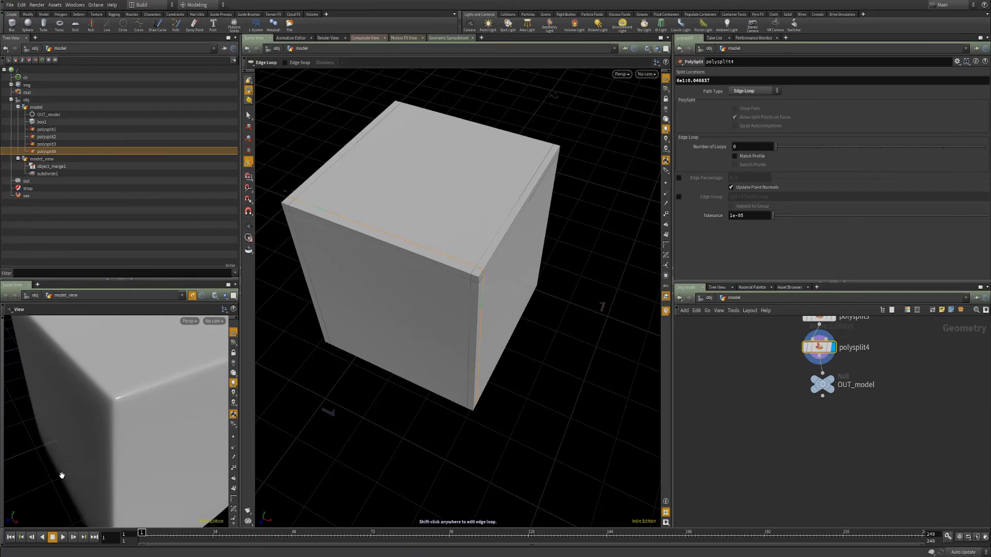
middle_click_drag(746, 377, 723, 434)
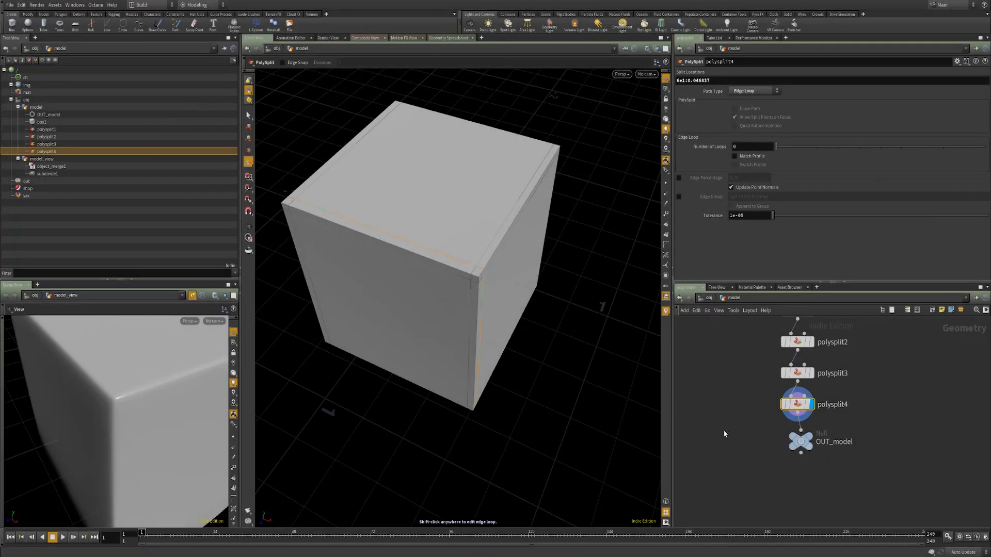
left_click(481, 272, "shift")
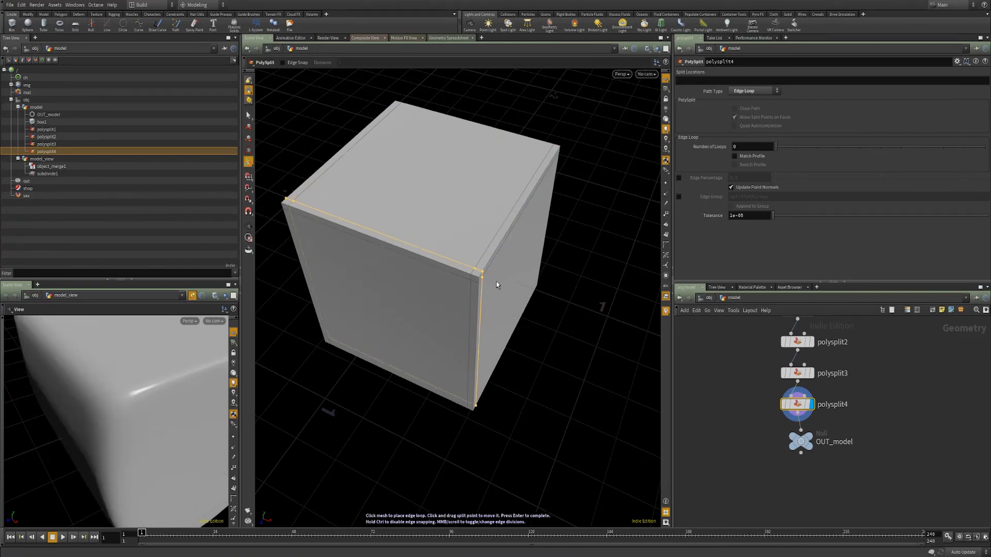
key("Return")
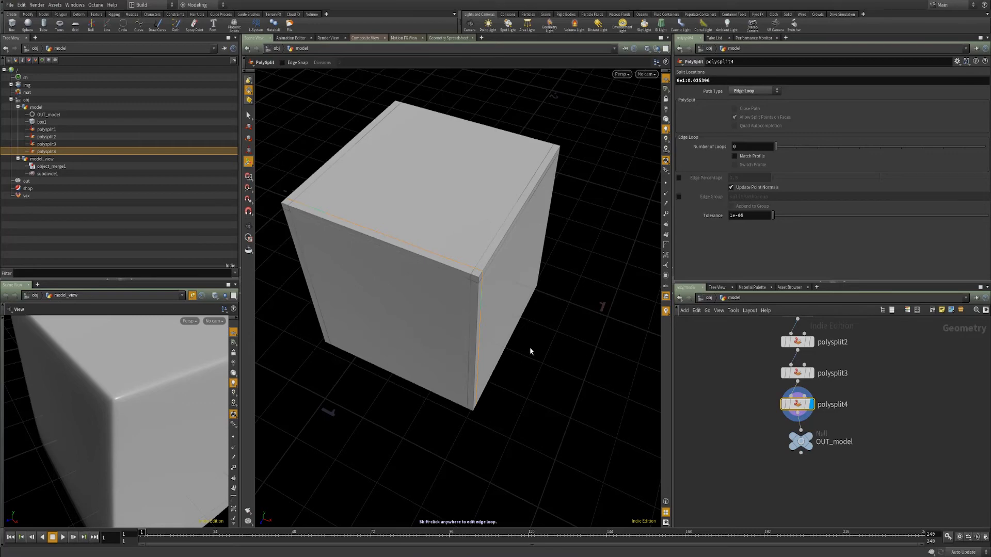
- Select the box's large front face and set the main scene view to Hide Other Objects
key("s")
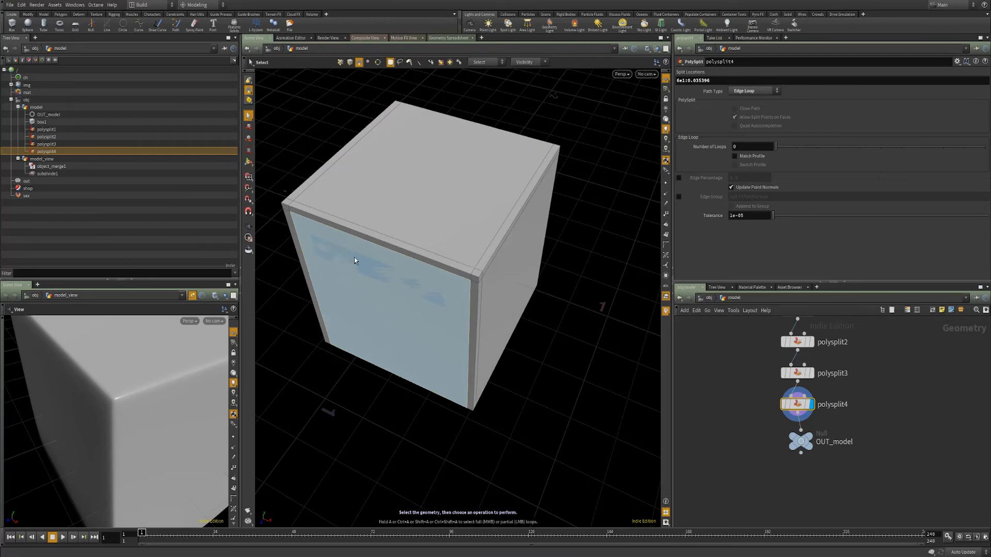
left_click(337, 290)
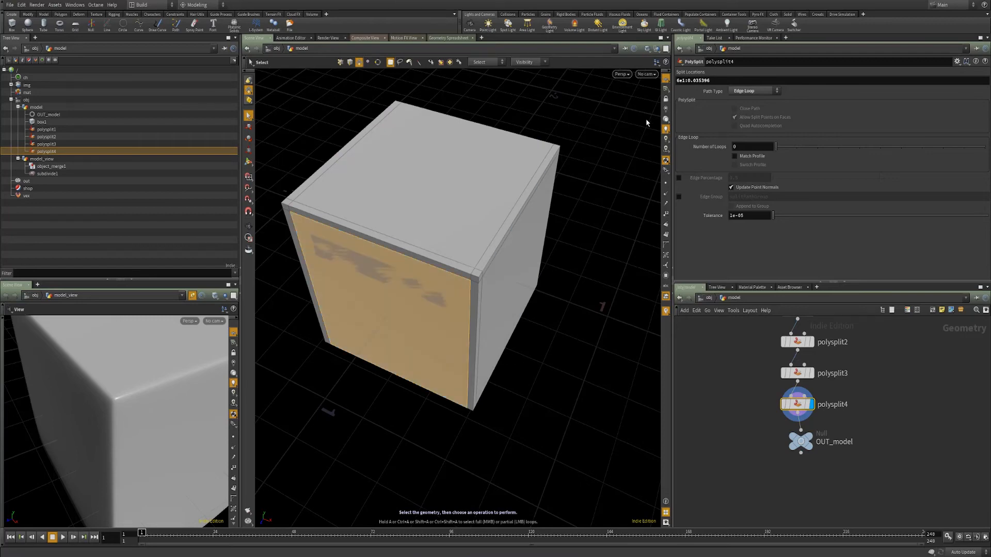
left_click(657, 49)
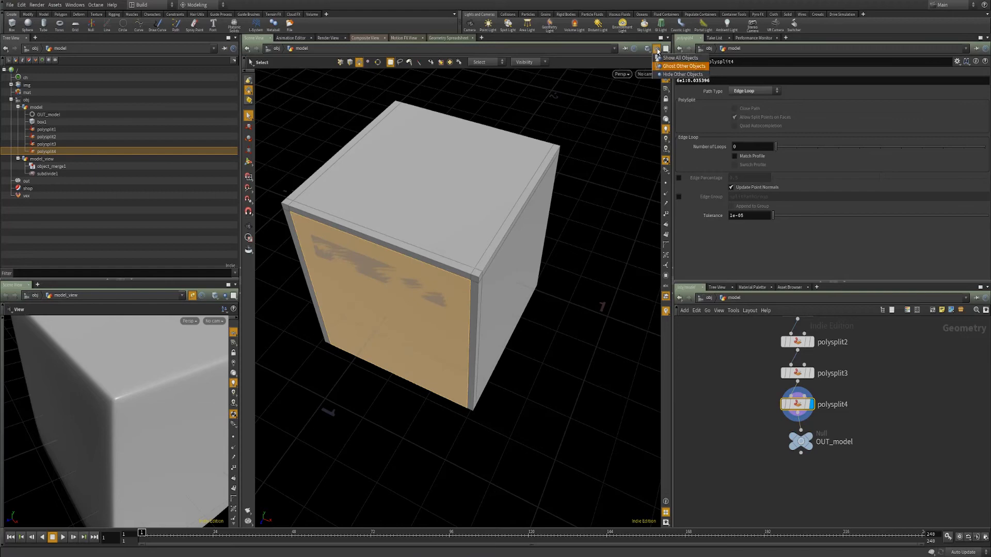
left_click(676, 75)
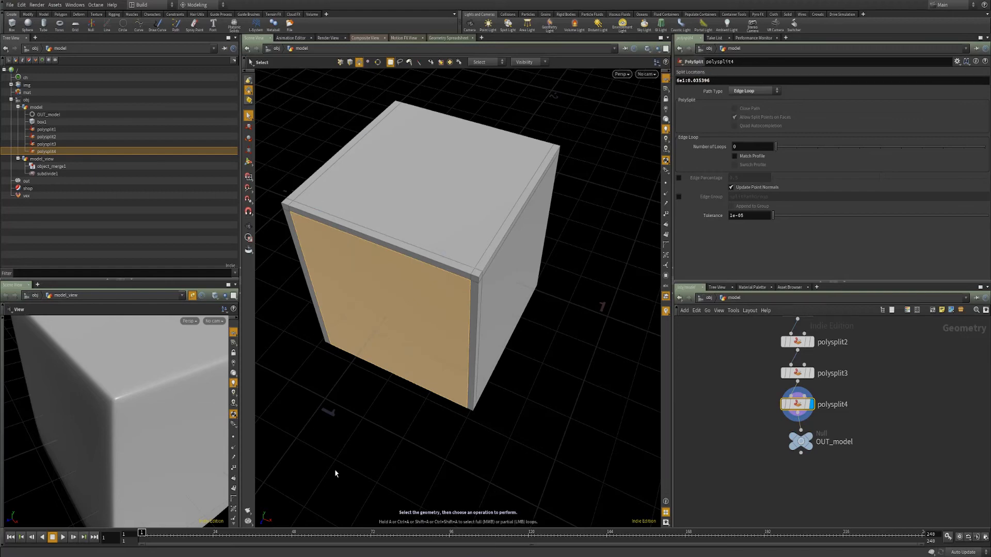
- Insert an edge loop around the box's sides just above its bottom edge
key("Escape")
left_click_drag(382, 343, 411, 287)
key("s")
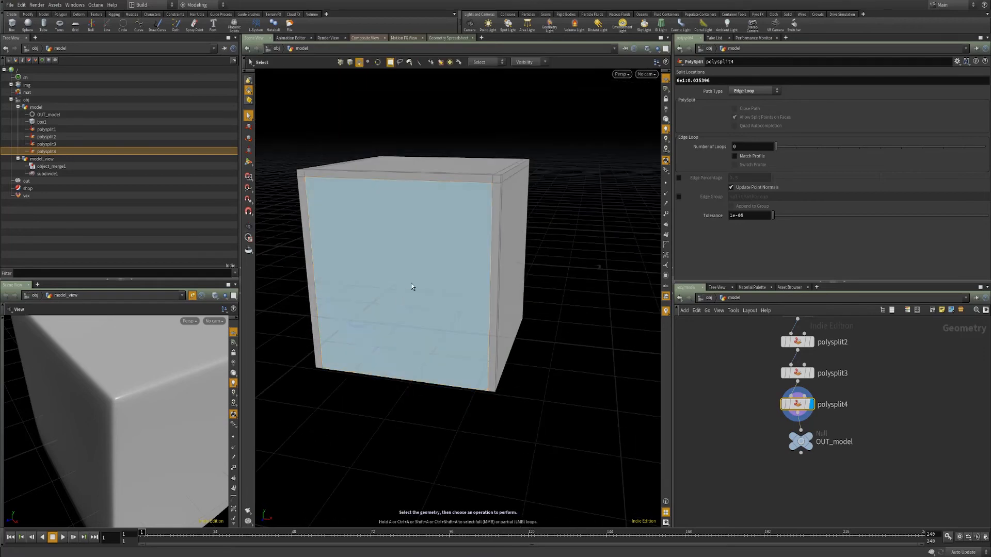
left_click(485, 366)
key("Escape")
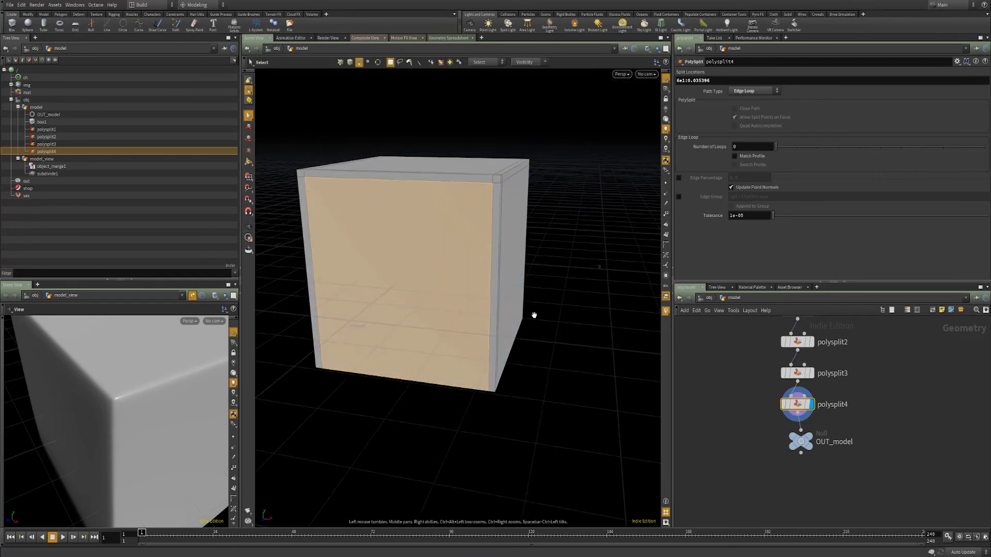
left_click_drag(534, 315, 464, 329)
key("s")
key("c")
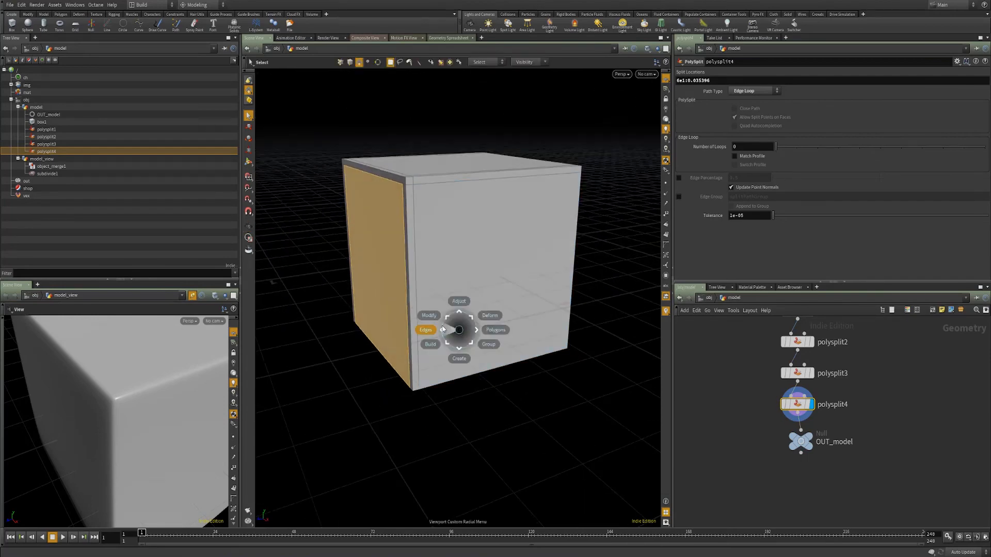
left_click(442, 329)
left_click(410, 323)
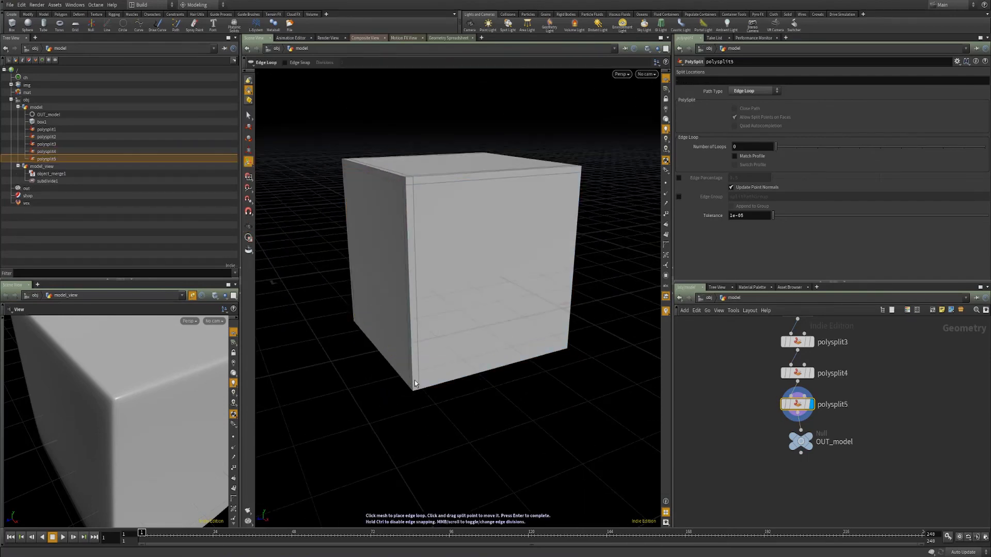
left_click(414, 380)
key("Return")
- Insert an edge loop close to the remaining vertical edge that still lacks a supporting loop
key("Escape")
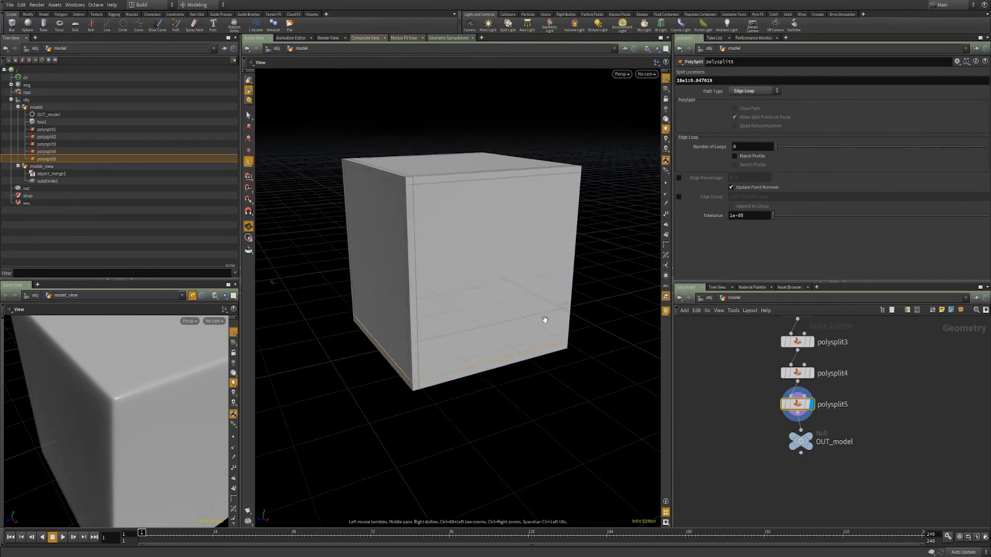
left_click_drag(545, 319, 554, 250)
key("Return")
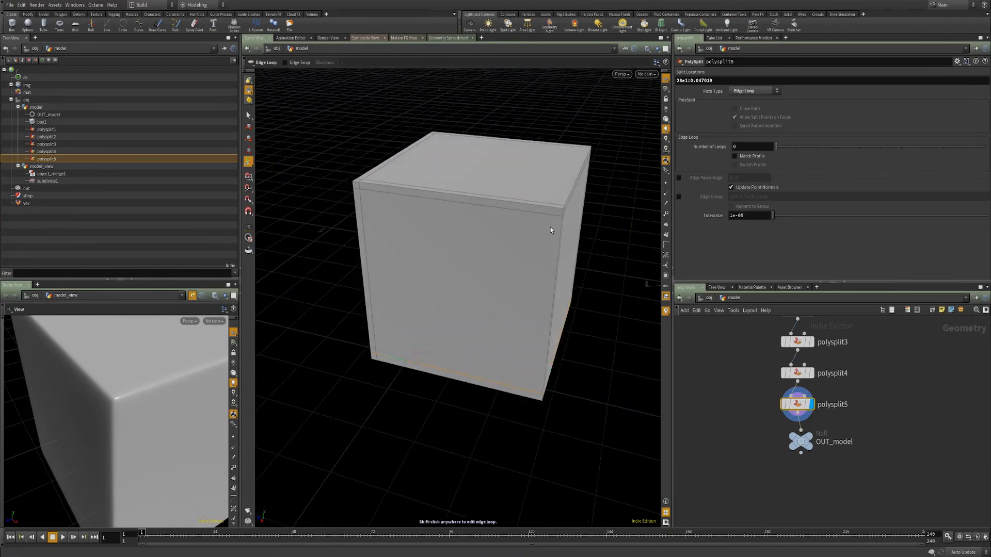
left_click(557, 204)
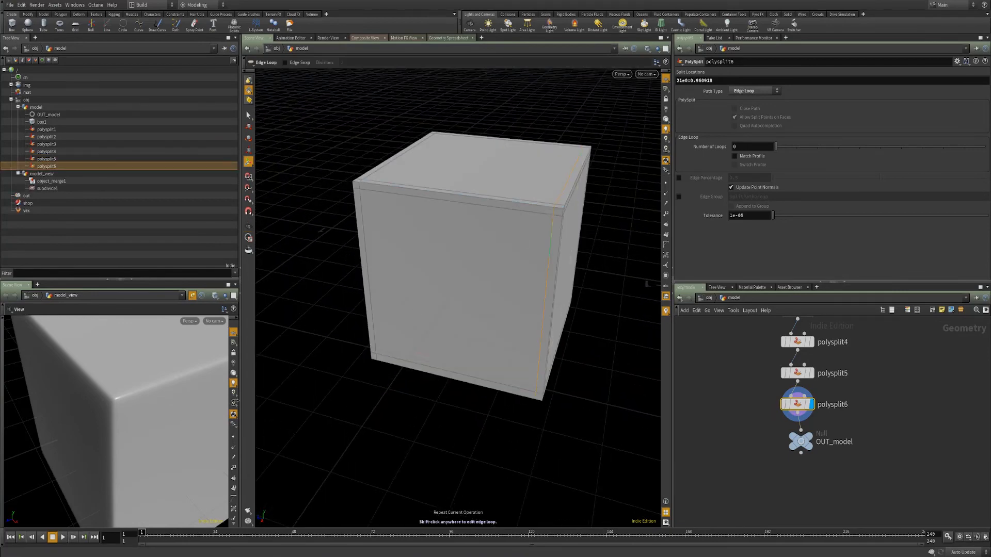
- Apply PolyExtrude to the large central face of one box side with an inset of 0.143
left_click_drag(164, 420, 196, 408)
key("Escape")
left_click_drag(396, 292, 359, 284)
key("s")
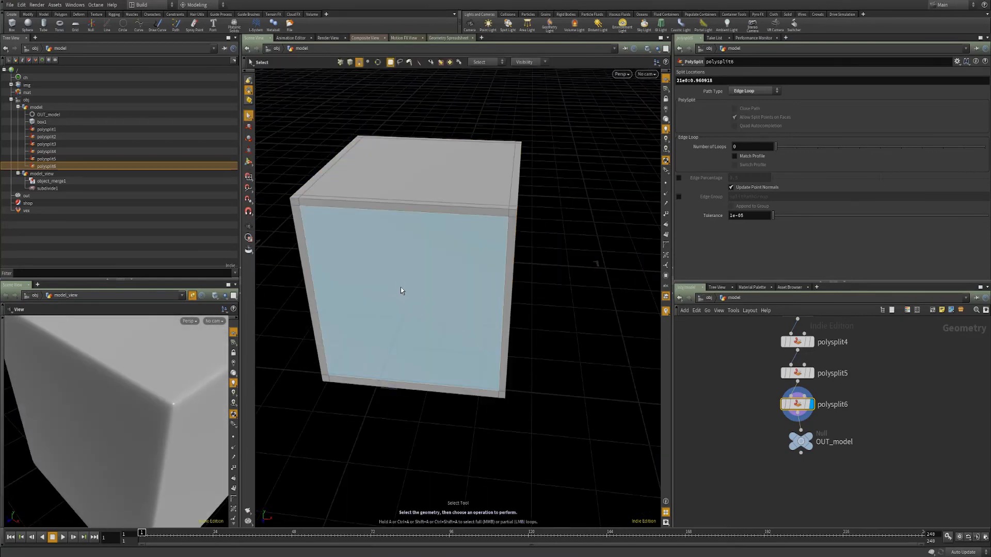
left_click(401, 291)
key("c")
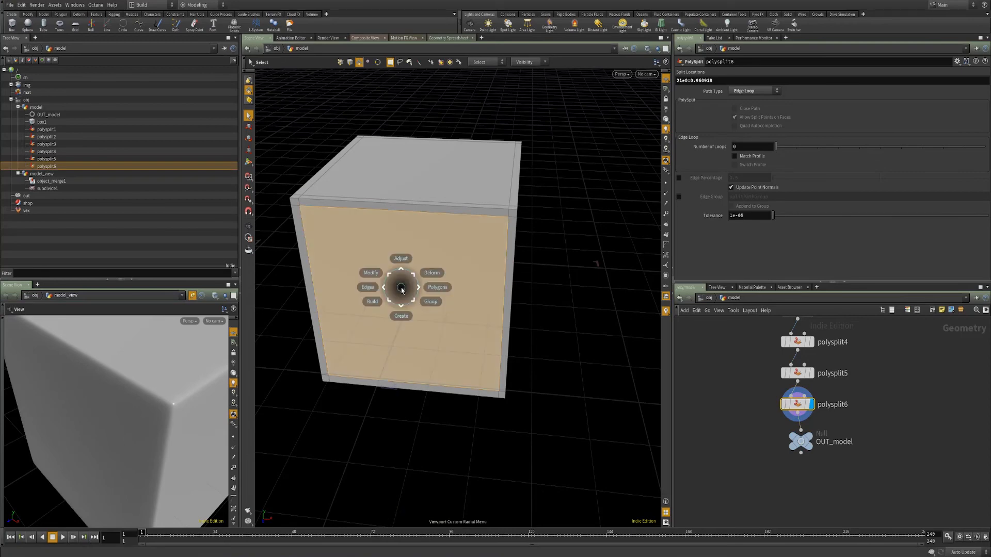
left_click(437, 287)
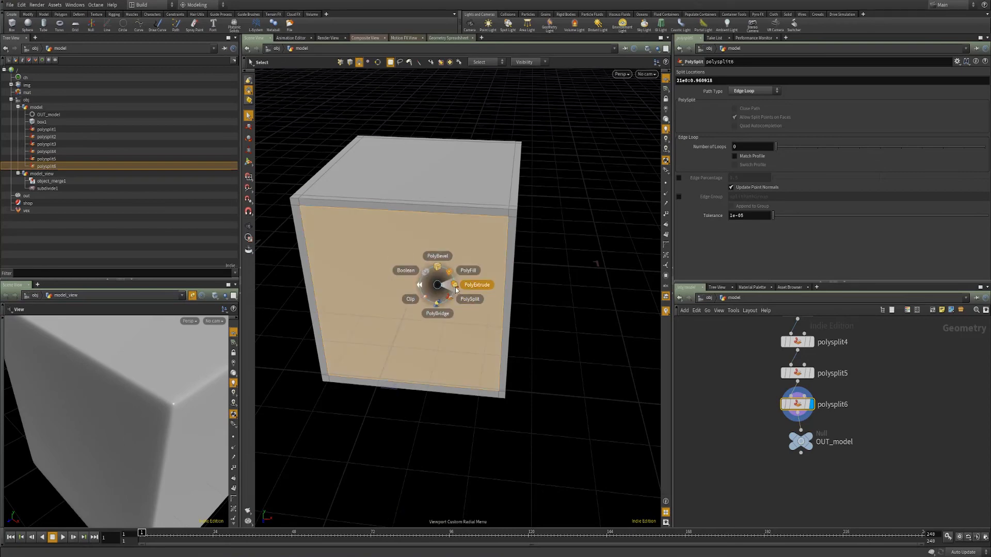
left_click(456, 292)
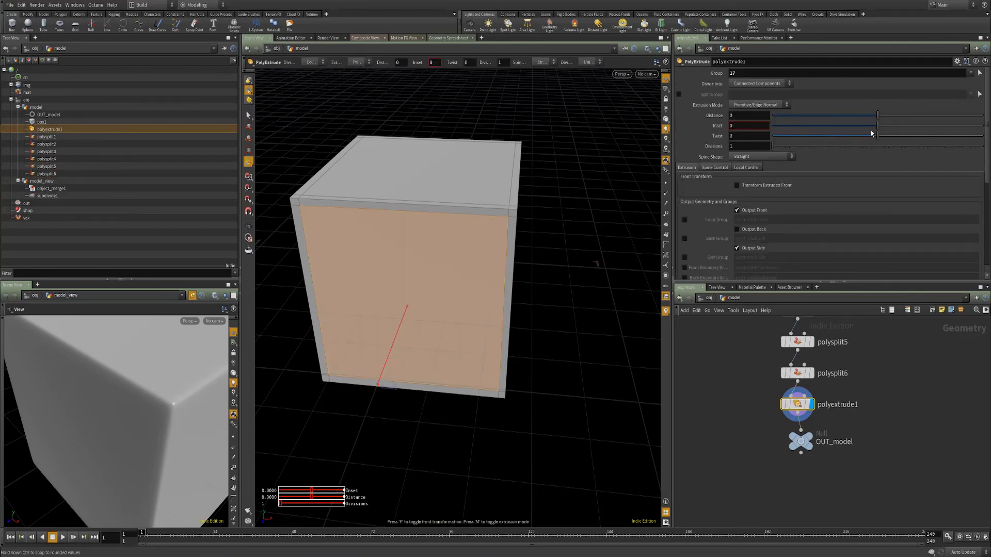
left_click_drag(877, 125, 892, 121)
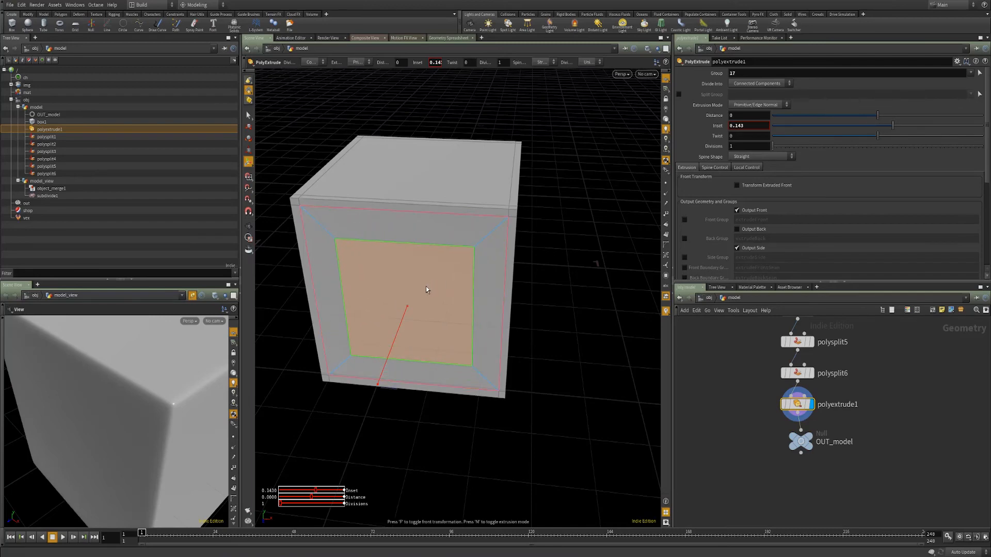
- Push the inset face into the box with three successive PolyExtrudes, the last two with distances of about -0.135 and -0.032
key("q")
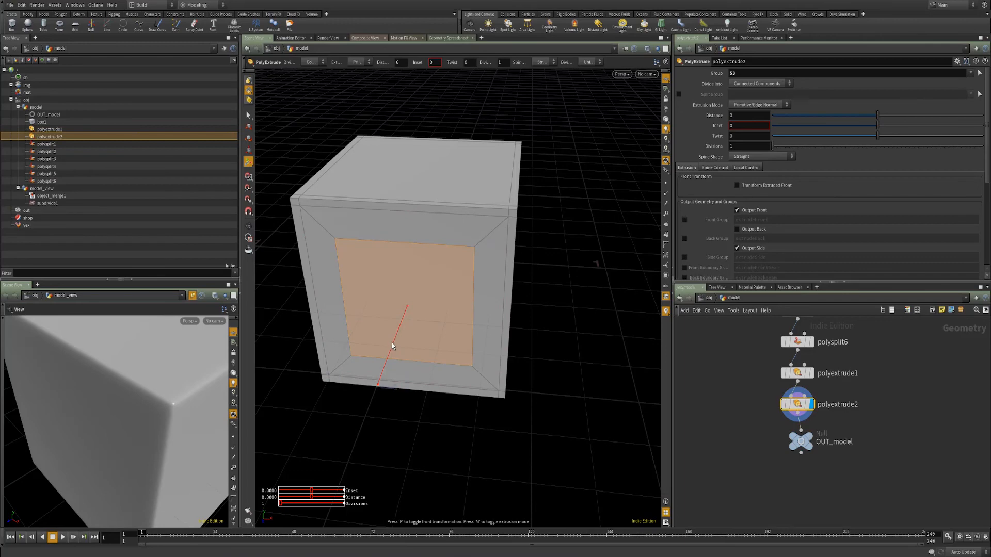
left_click_drag(392, 342, 401, 320)
key("q")
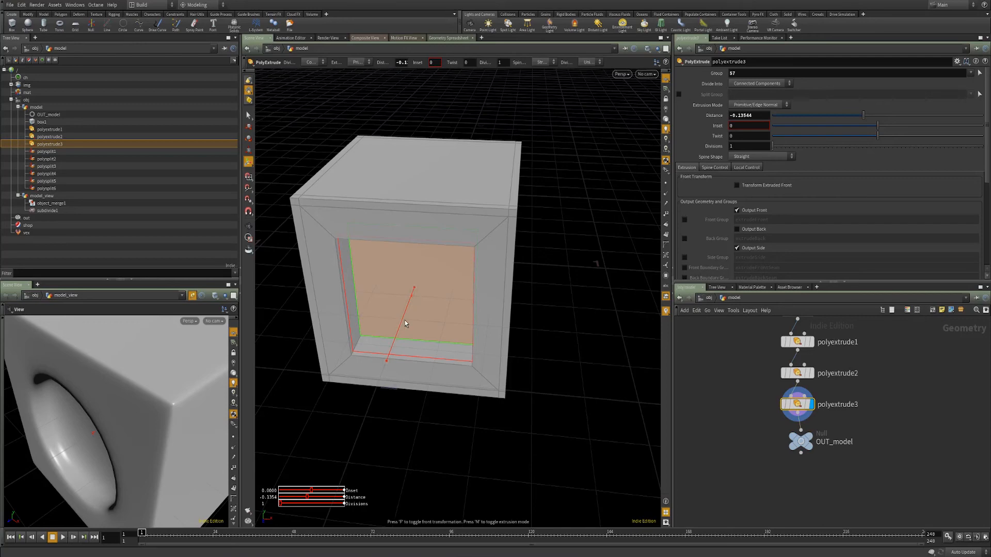
key("q")
left_click_drag(400, 322, 405, 320)
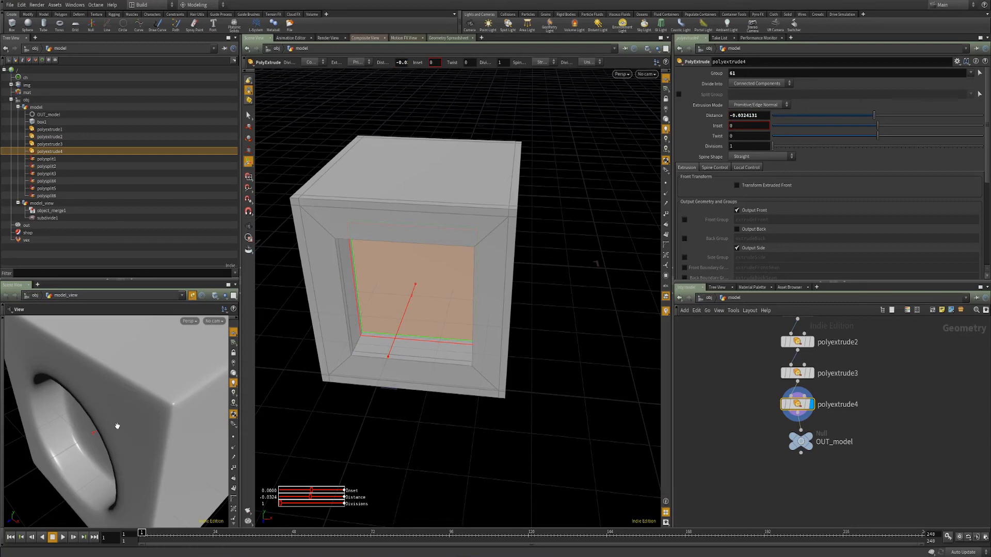
mouse_move(115, 404)
left_mouse_down()
mouse_move(135, 410)
mouse_move(120, 420)
left_mouse_up()
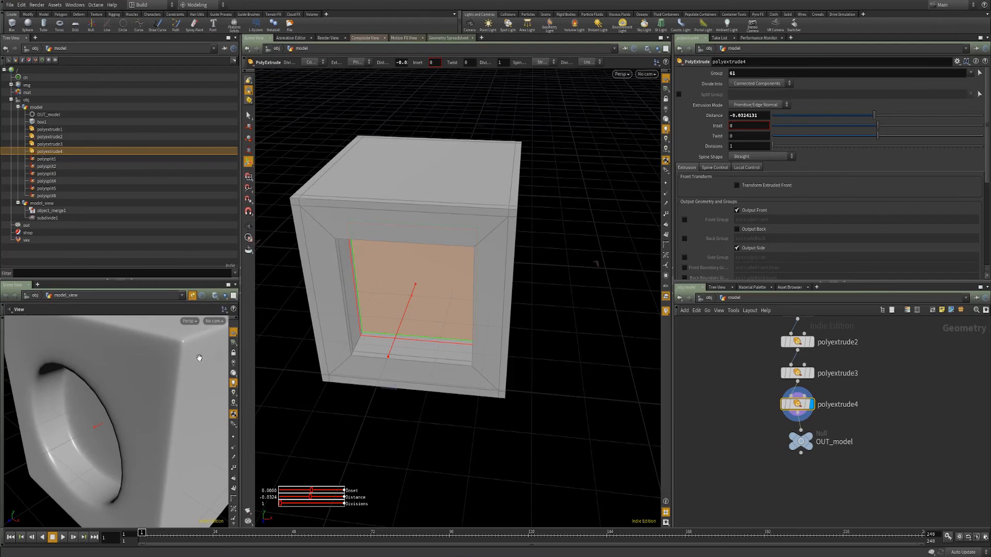
- Open a new floating panel, place it over the viewport and change it to a Scene View
left_click(75, 5)
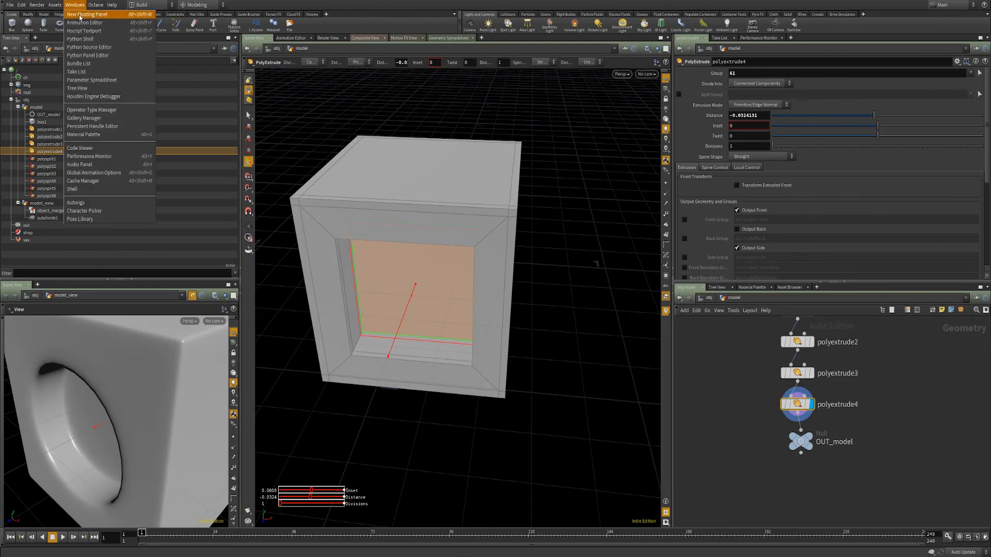
left_click(86, 15)
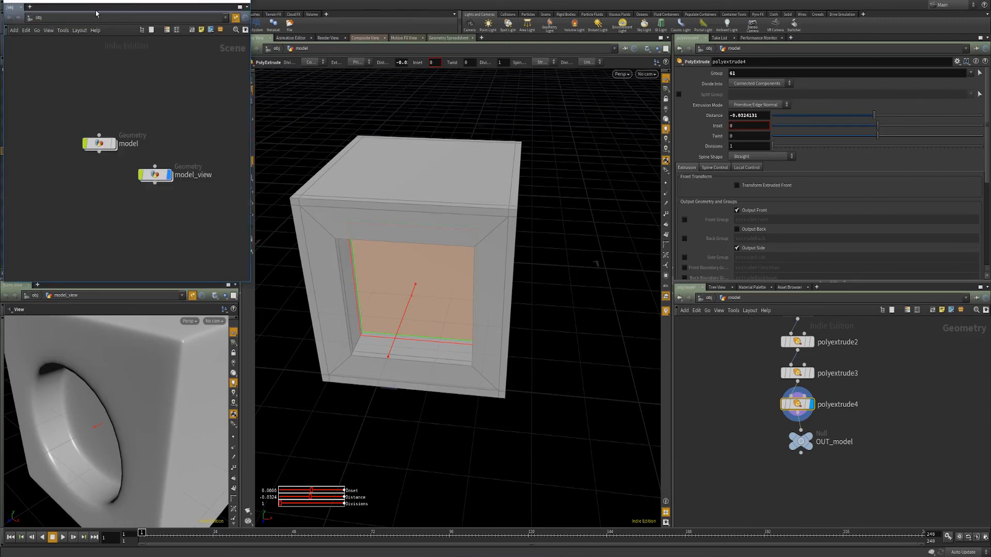
left_click_drag(96, 14, 273, 178)
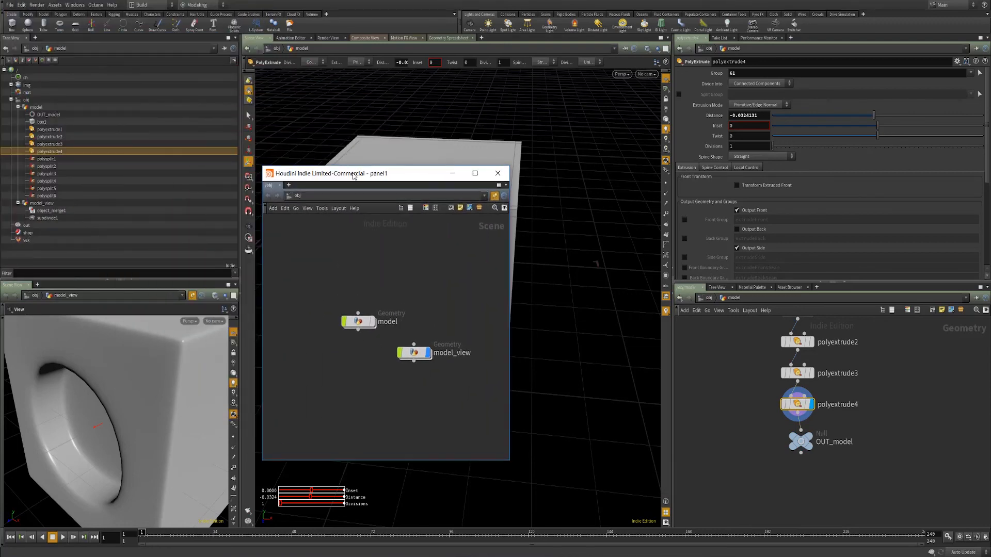
left_click(278, 185)
left_click(283, 190)
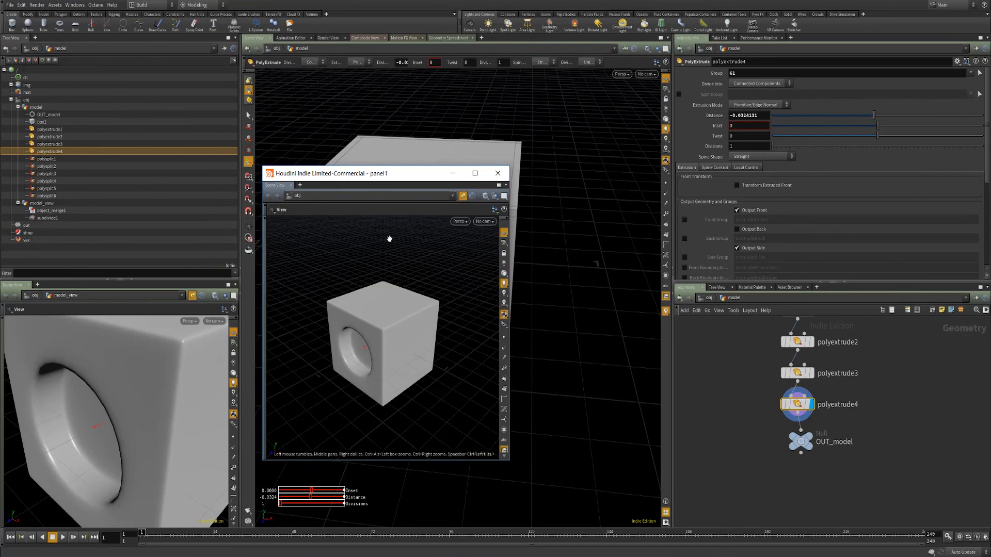
- Collapse the Tree View and small scene view panes and reposition the floating scene view over the enlarged main viewport
left_click(239, 273)
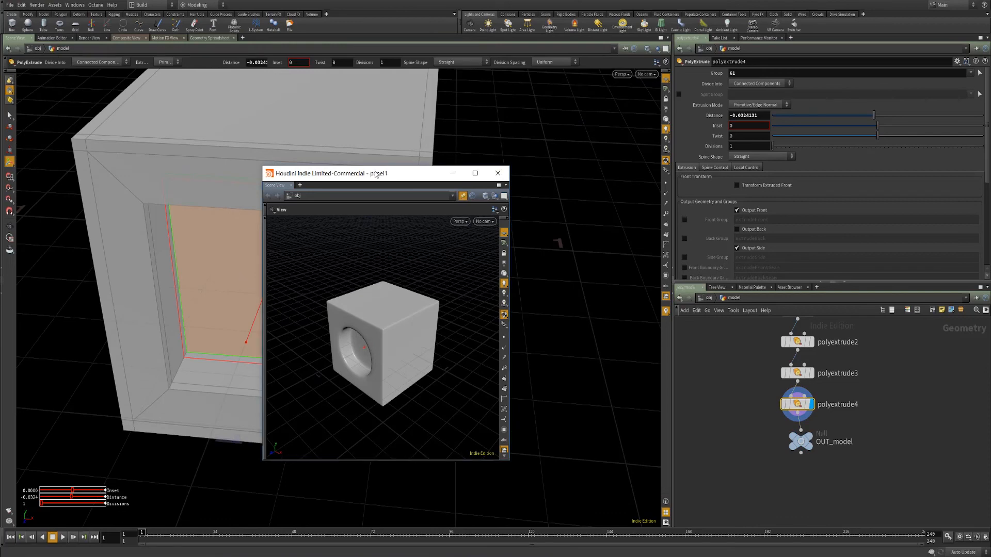
left_click_drag(362, 191, 736, 196)
key("Escape")
left_click_drag(376, 267, 301, 294)
key("Return")
left_click_drag(775, 180, 320, 137)
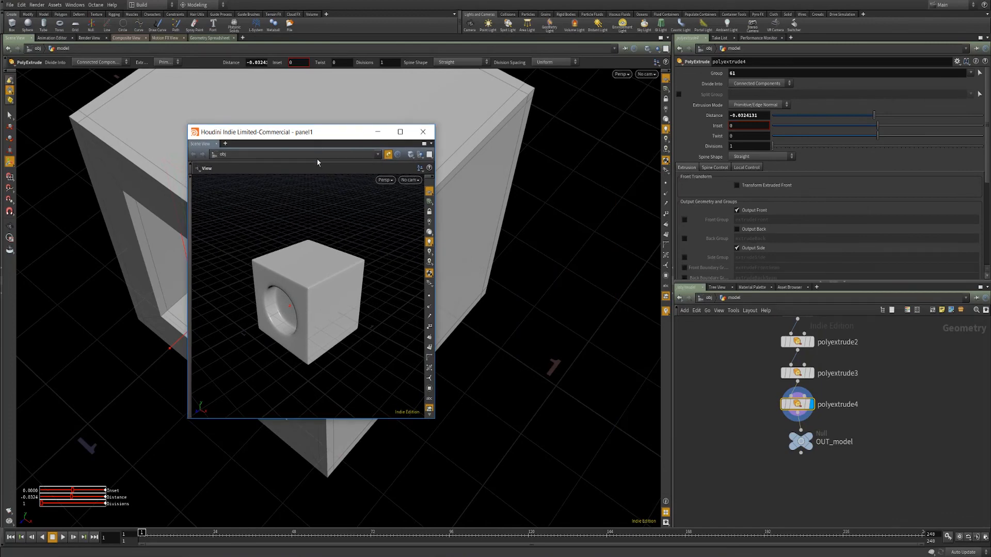